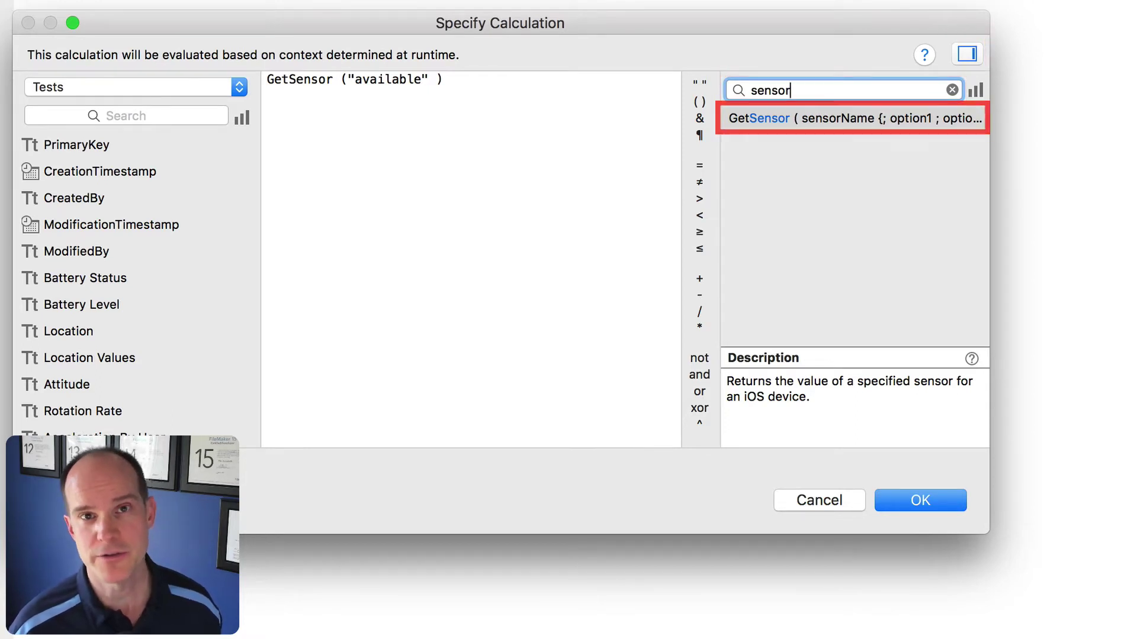
Open the GetSensor help page and compare it with the Location and LocationValues pages.
left_click(853, 118)
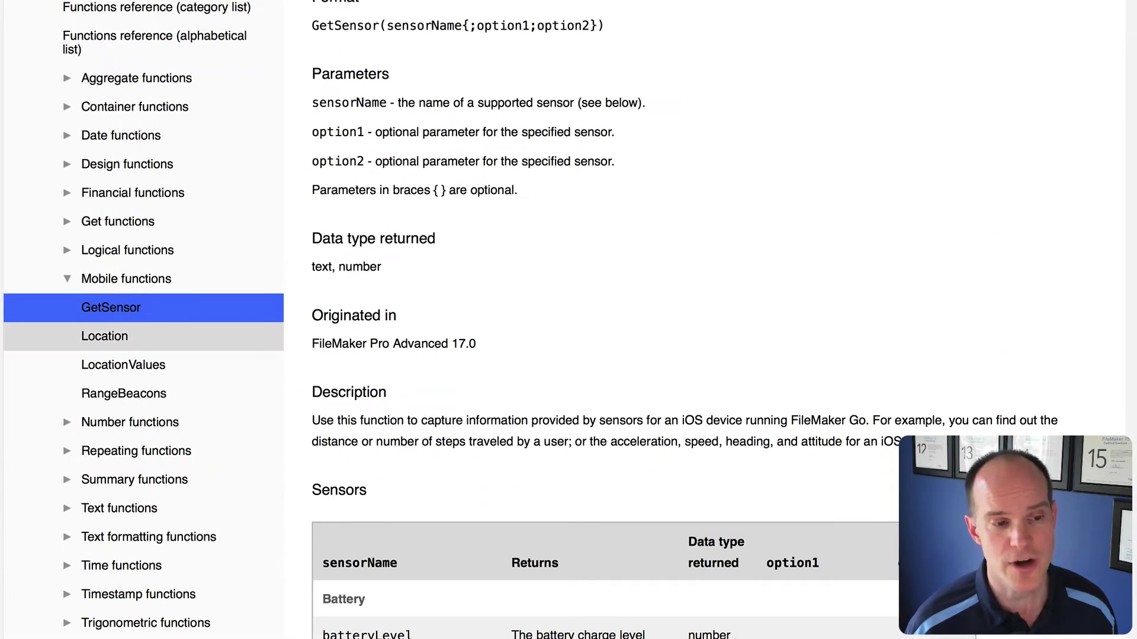
left_click(105, 335)
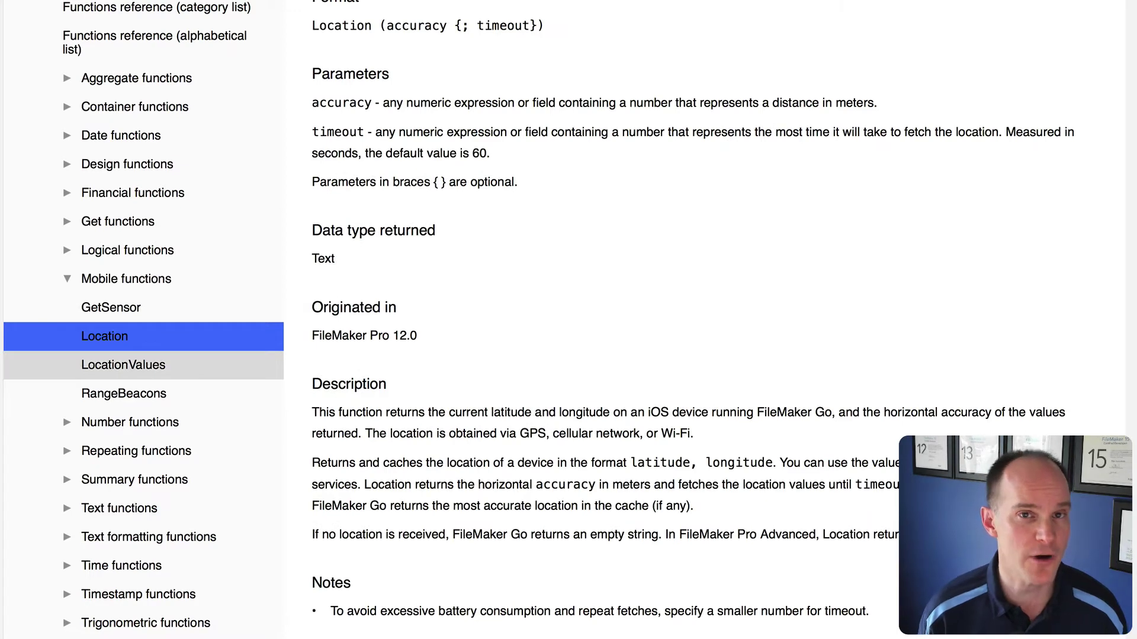
left_click(123, 364)
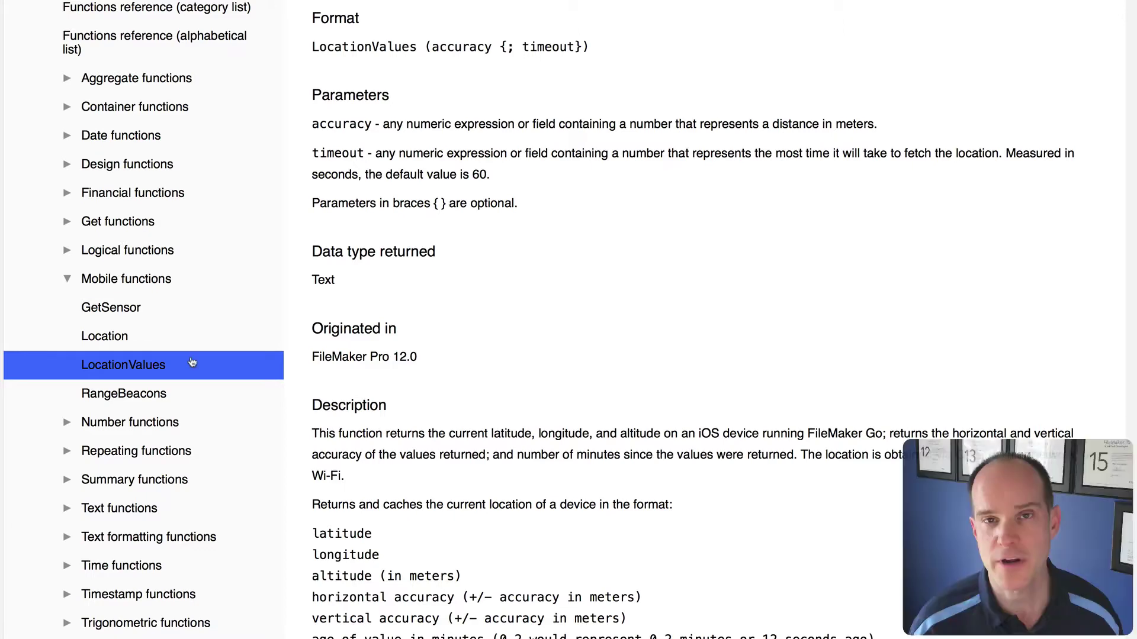
left_click(151, 339)
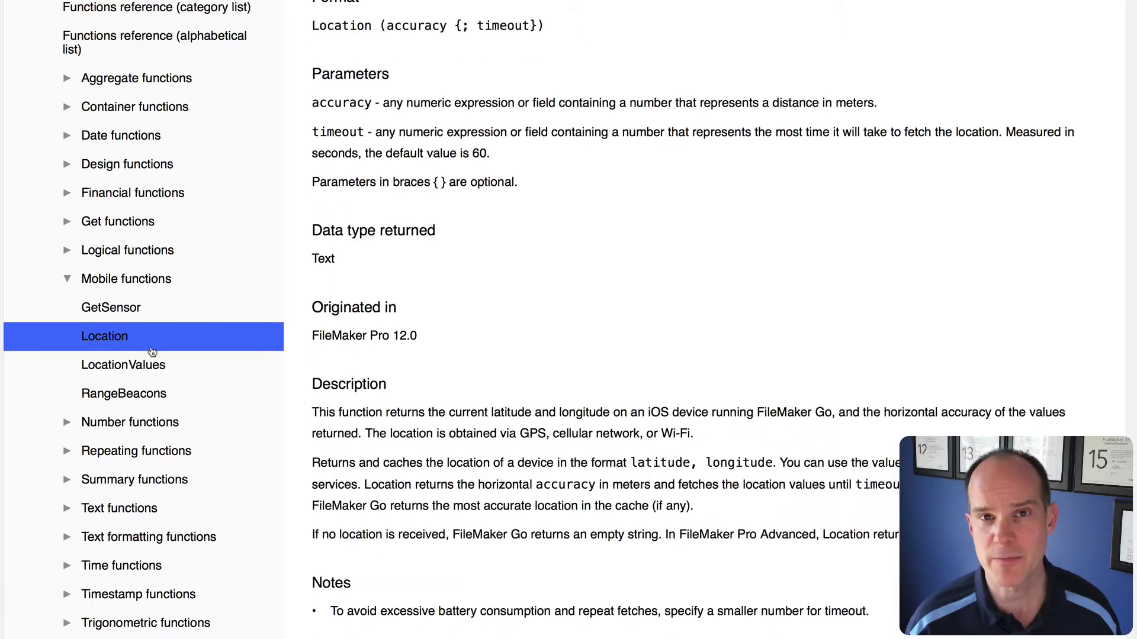
left_click(152, 363)
left_click(136, 339)
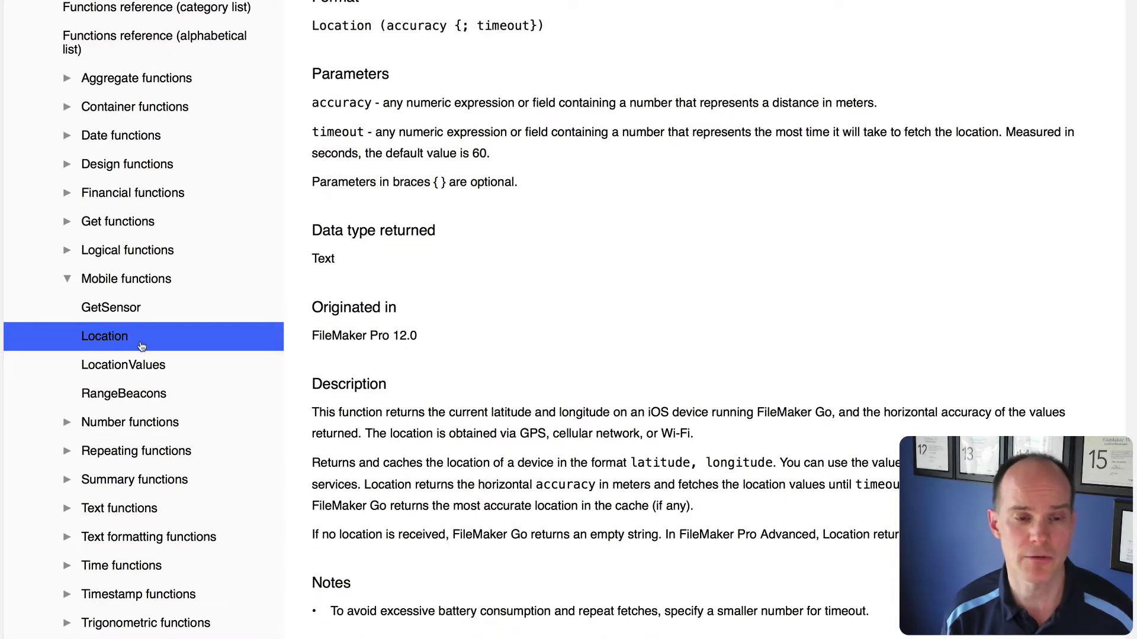
left_click(140, 308)
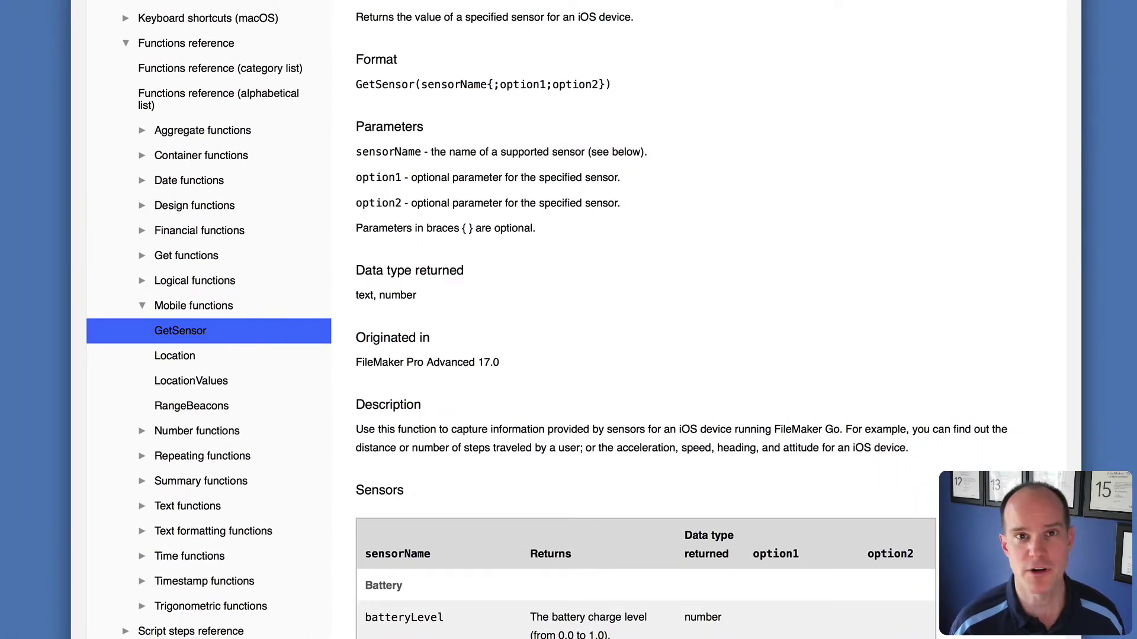
Scroll down the GetSensor page to the table of supported sensors.
scroll(704, 319, "down", 5)
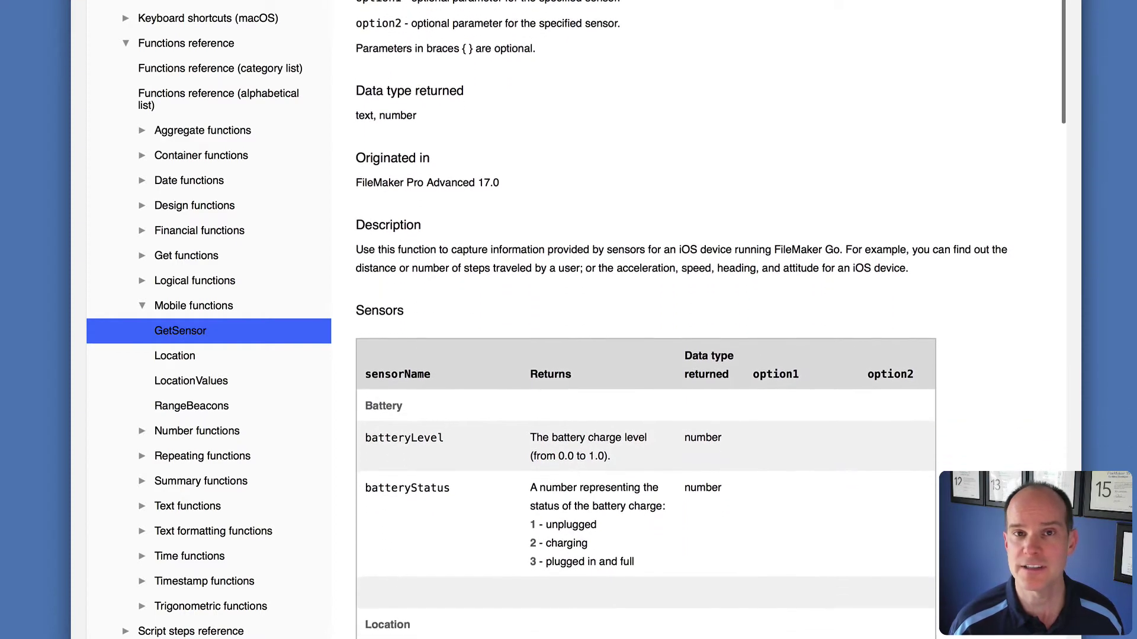
scroll(705, 320, "down", 1)
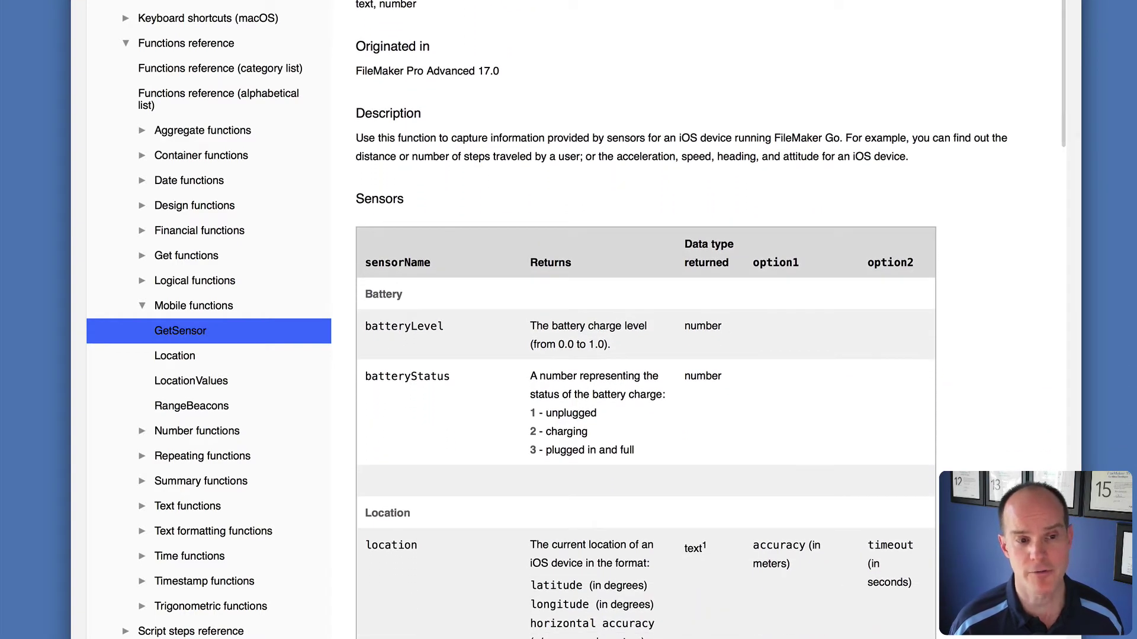
scroll(705, 320, "down", 1)
scroll(705, 320, "down", 3)
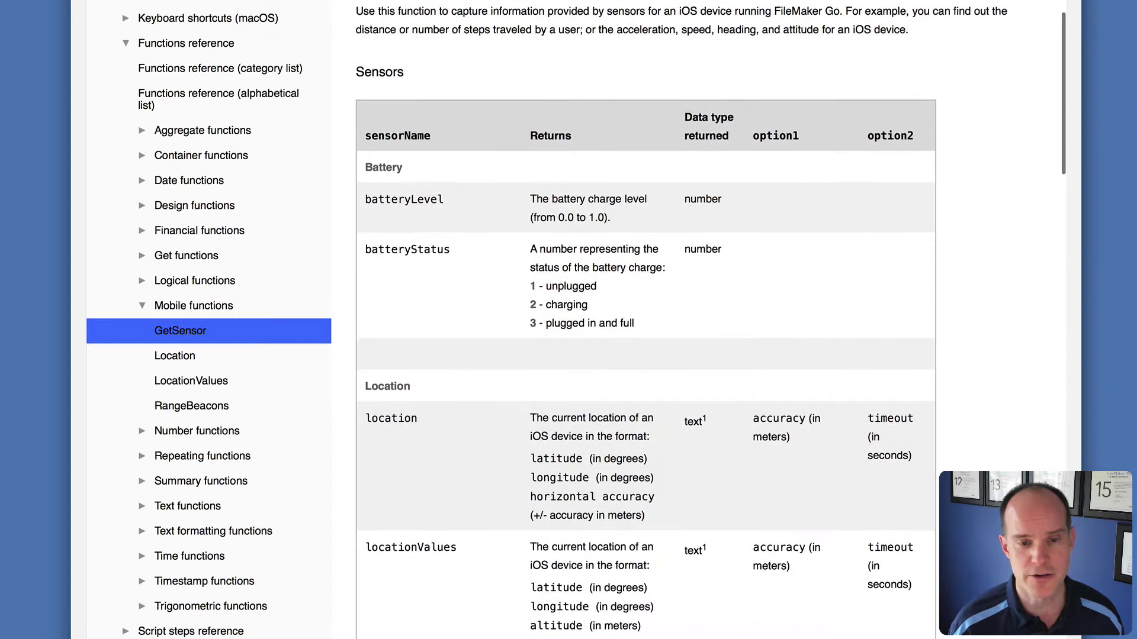
scroll(705, 319, "down", 4)
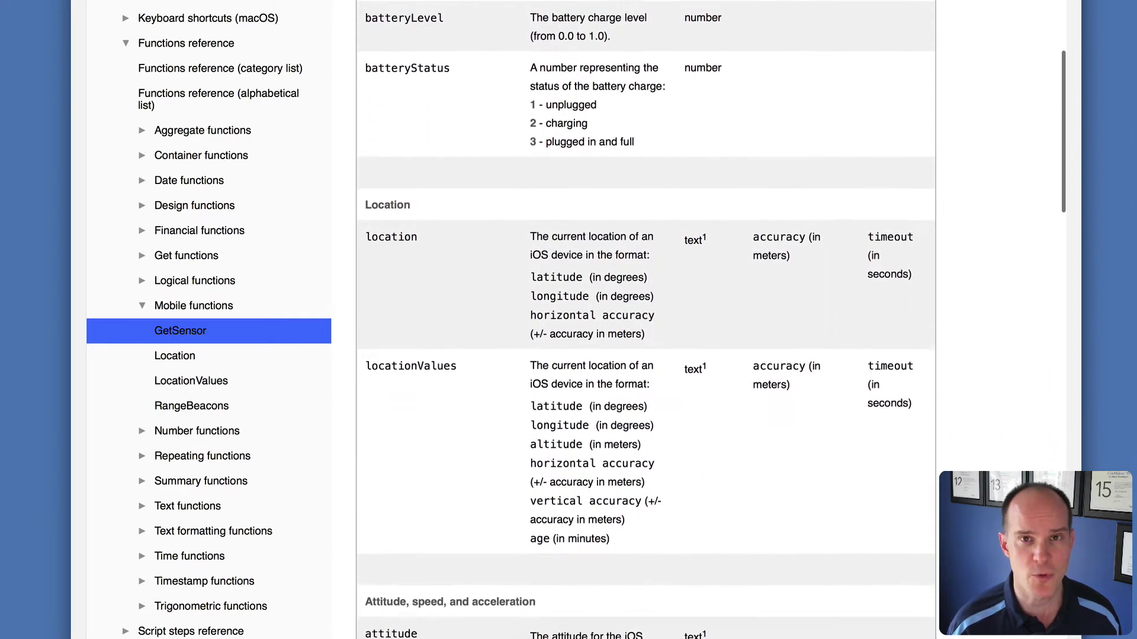
scroll(704, 320, "down", 2)
scroll(705, 320, "down", 3)
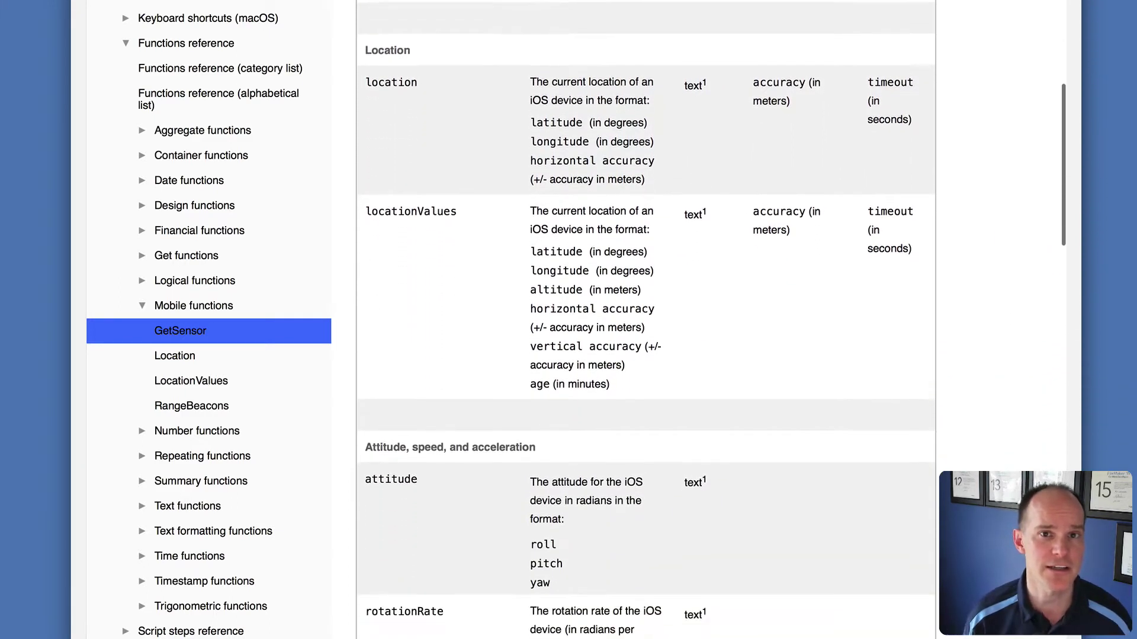
scroll(486, 259, "up", 3)
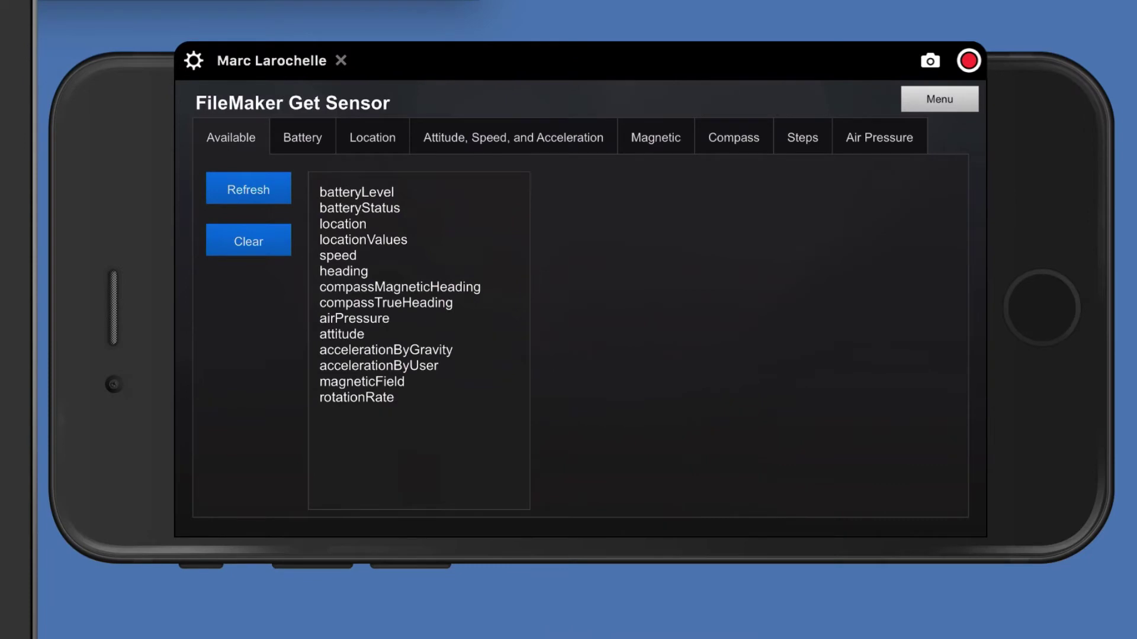
Refresh the iPhone's Available tab so the list includes the step-counting sensors.
left_click(248, 189)
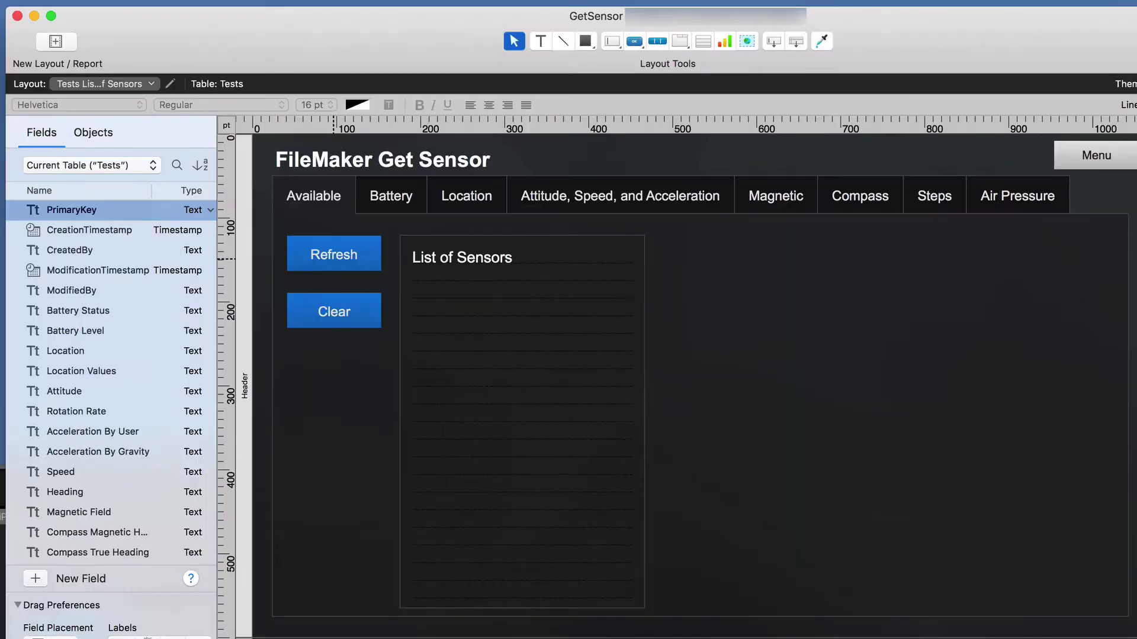
Check in Button Setup which script the Refresh button runs, without making changes.
left_click(334, 258)
double_click(334, 258)
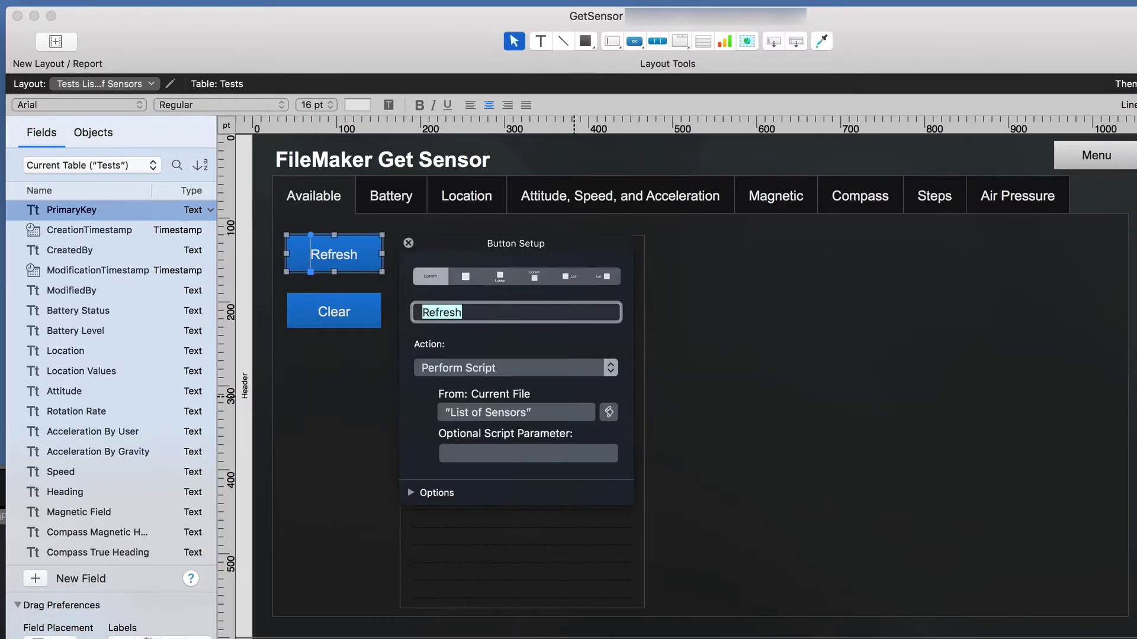
key("Escape")
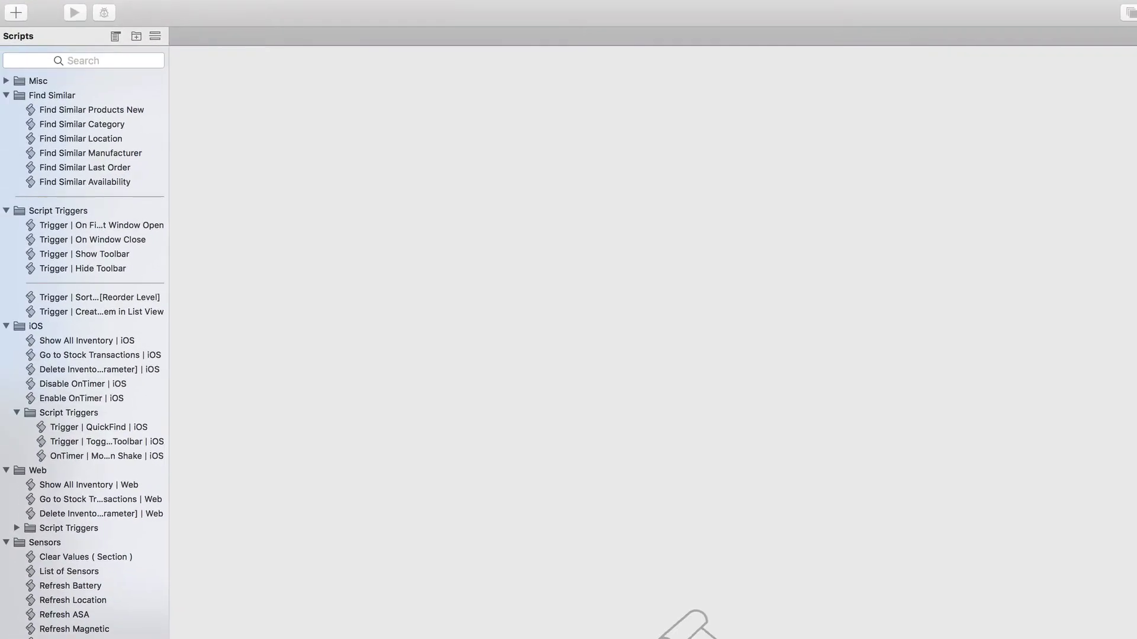
Inspect the List of Sensors script's Set Field calculation, GetSensor ( "available" ), without changes.
left_click(68, 571)
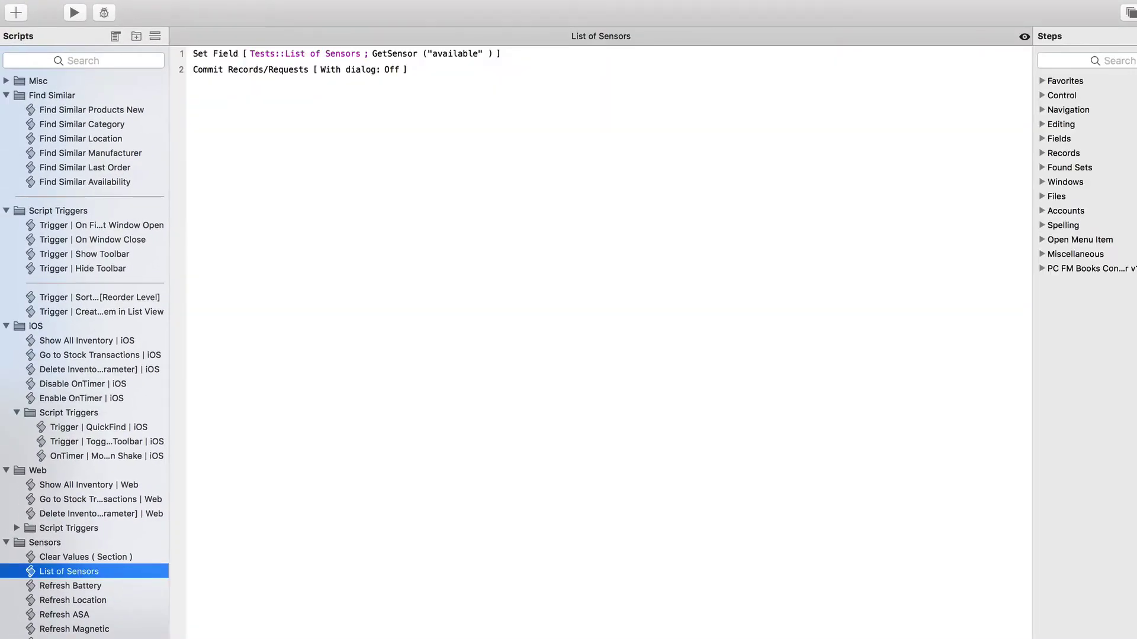
left_click(305, 53)
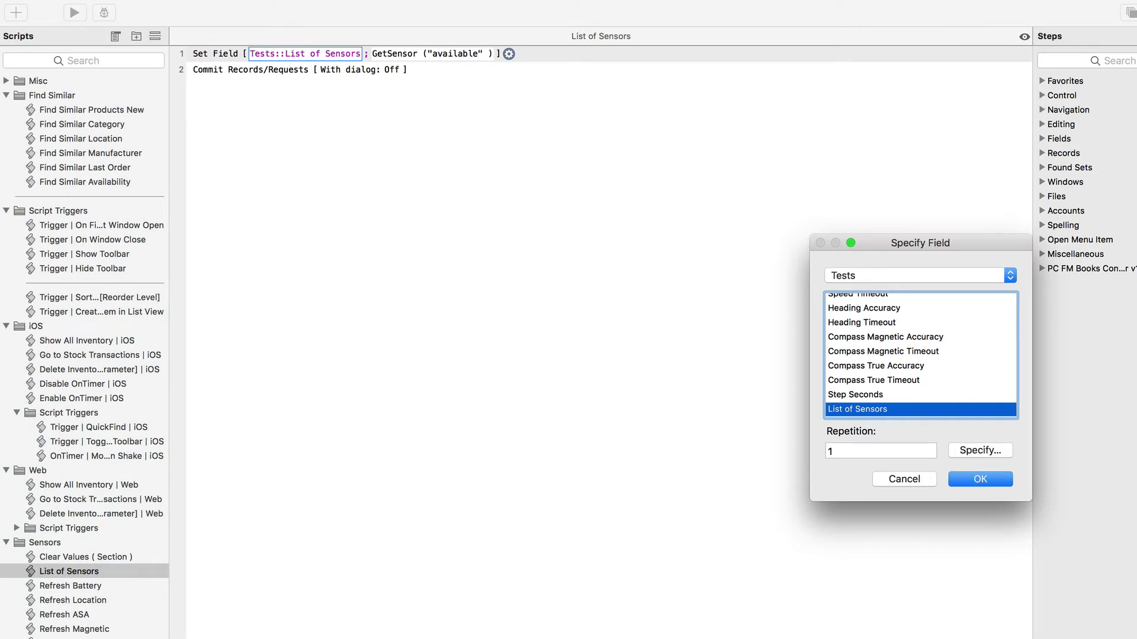
key("Return")
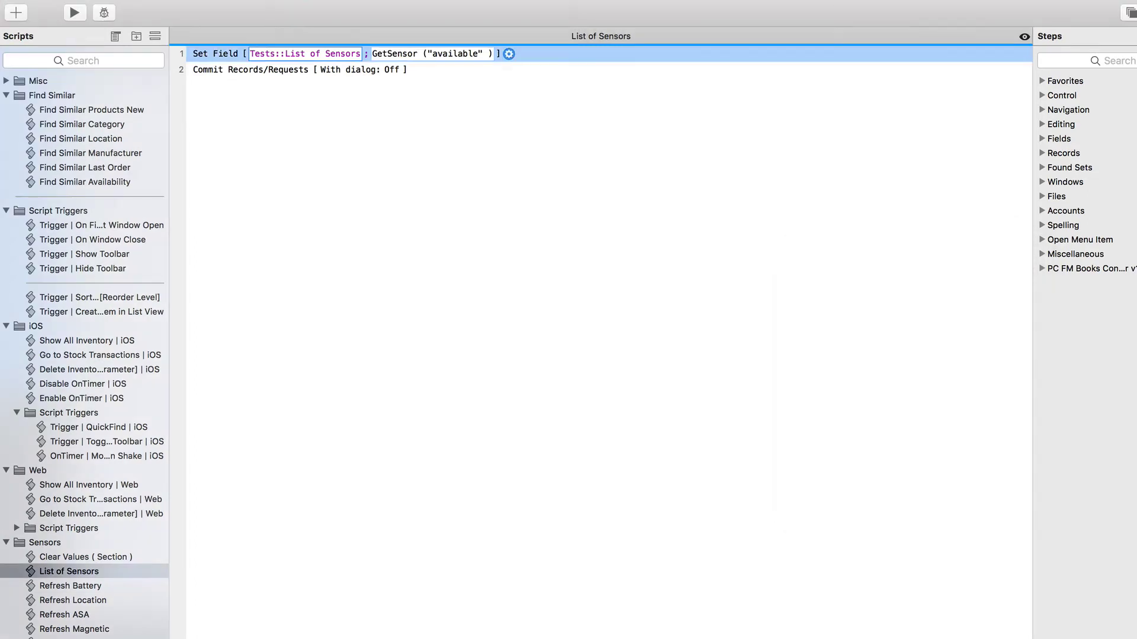
key("Return")
key("space")
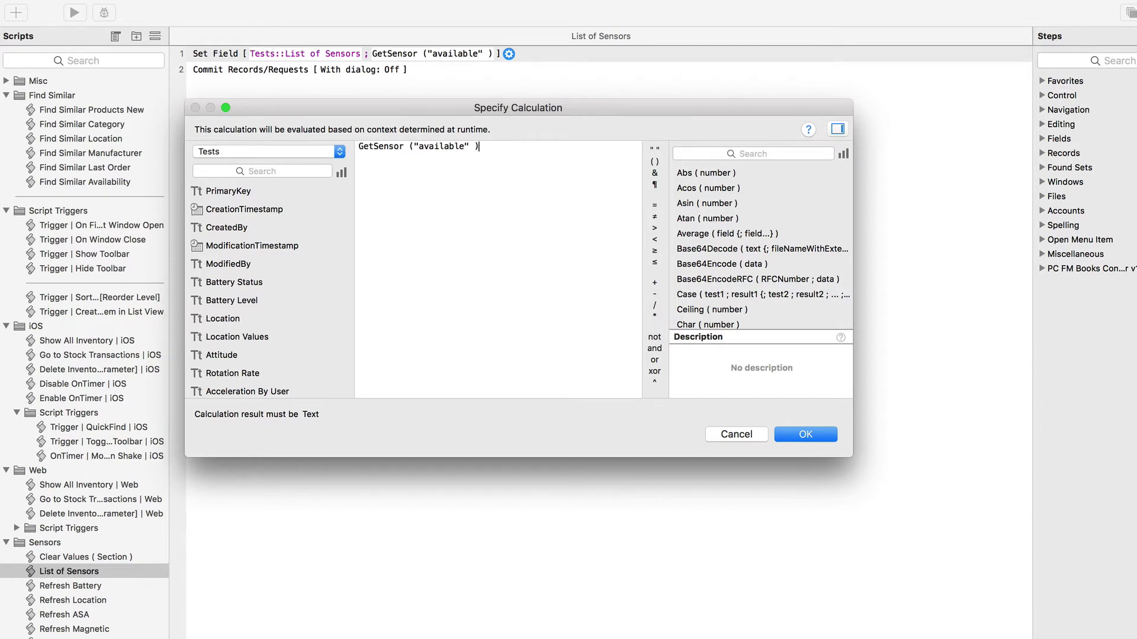
key("Return")
key("Escape")
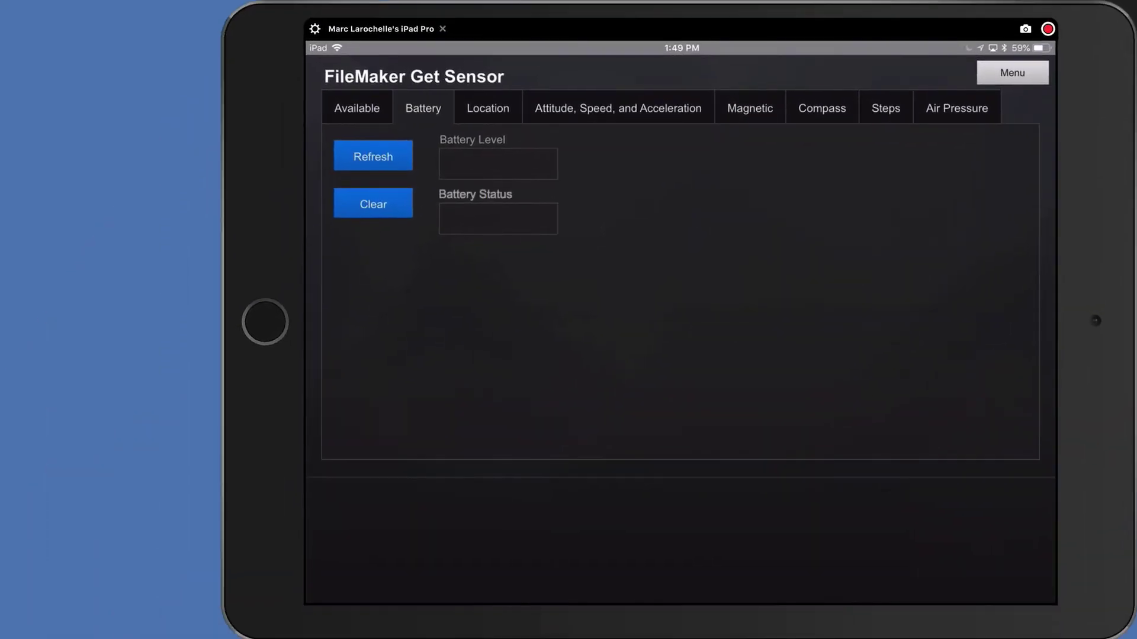
Refresh the Battery tab to read level 0.590000 and status 1.
left_click(373, 156)
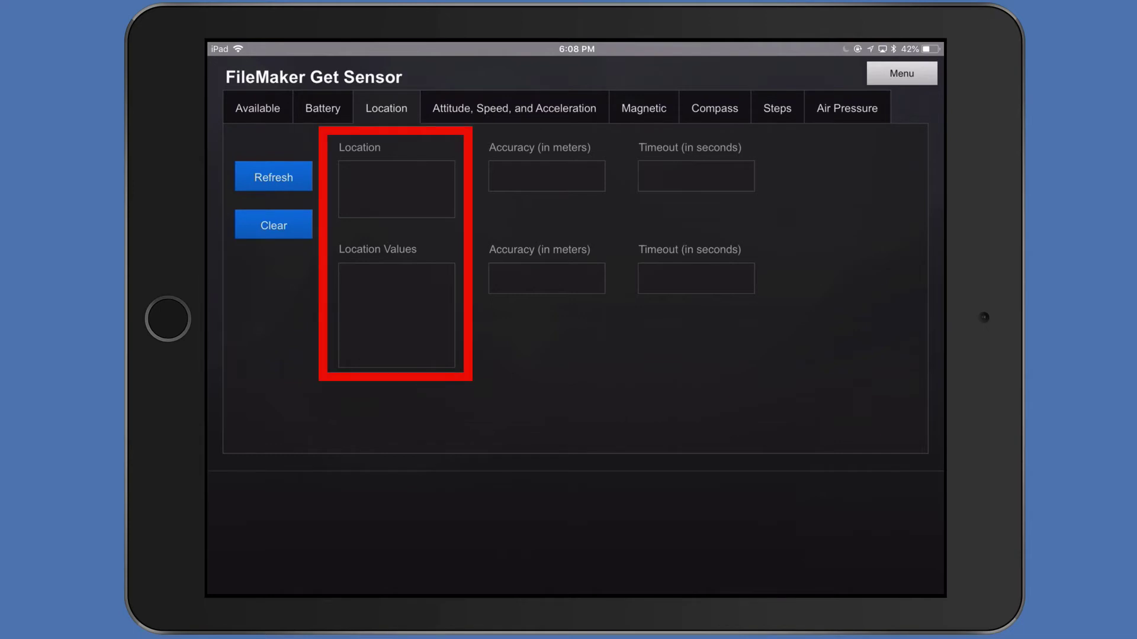
Fetch Location and Location Values readings with 30-meter accuracy and a 10-second timeout.
left_click(274, 177)
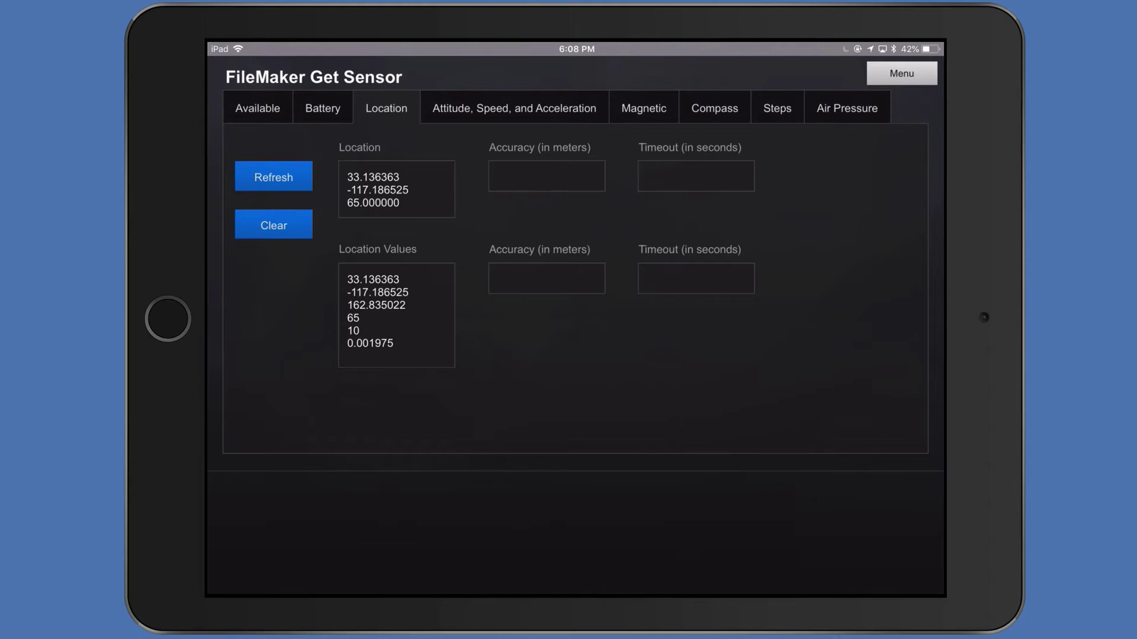
left_click(546, 176)
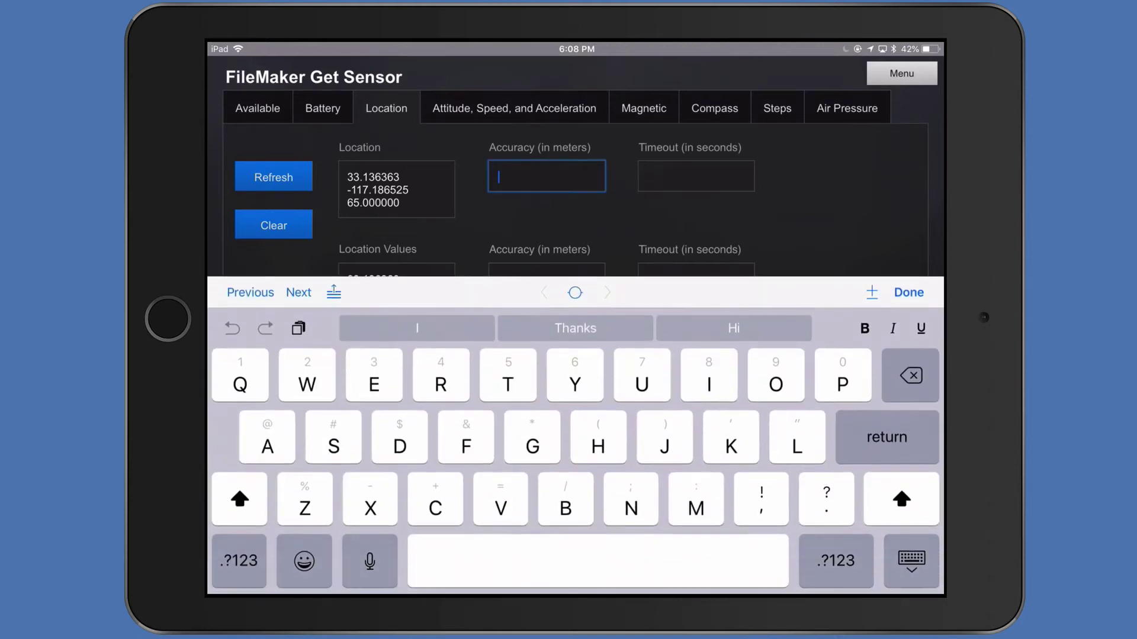
type("3")
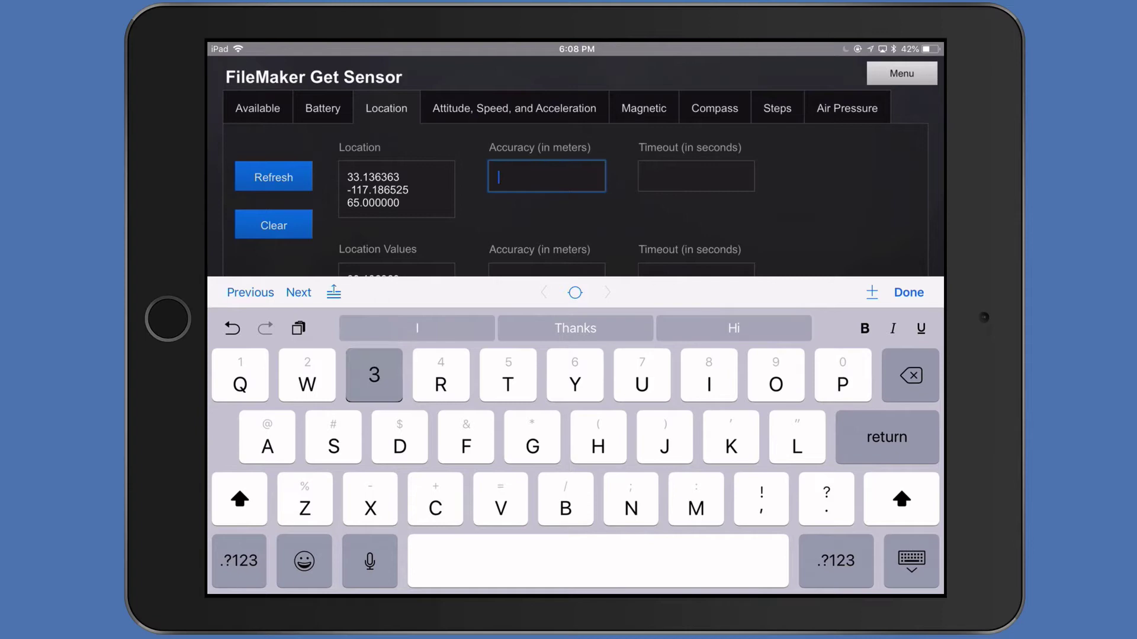
type("0")
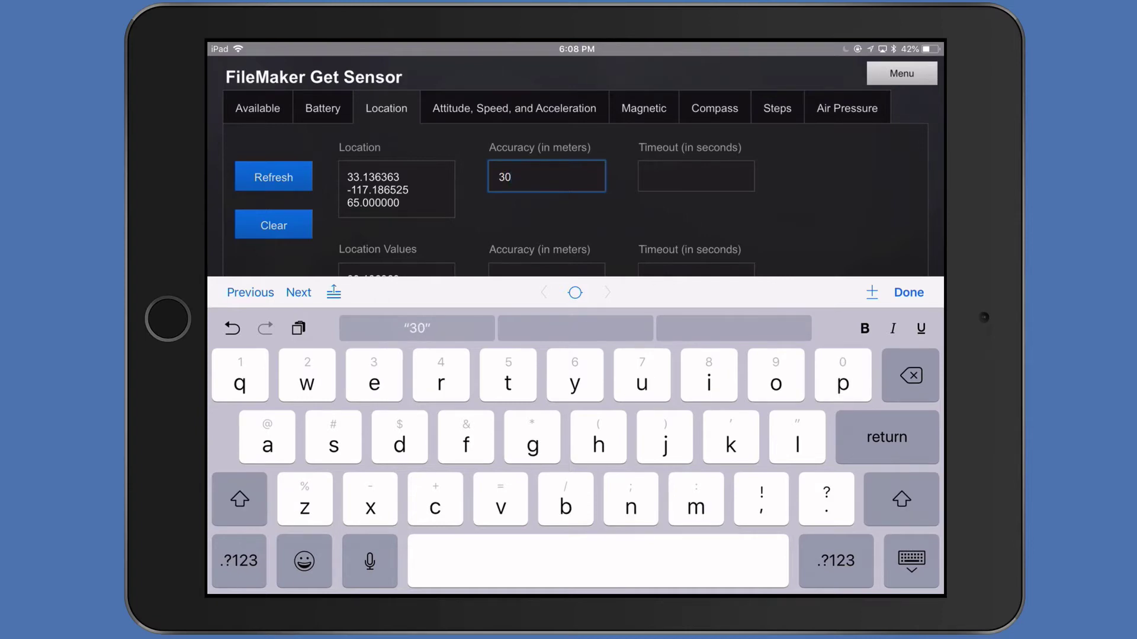
left_click(696, 176)
type("1")
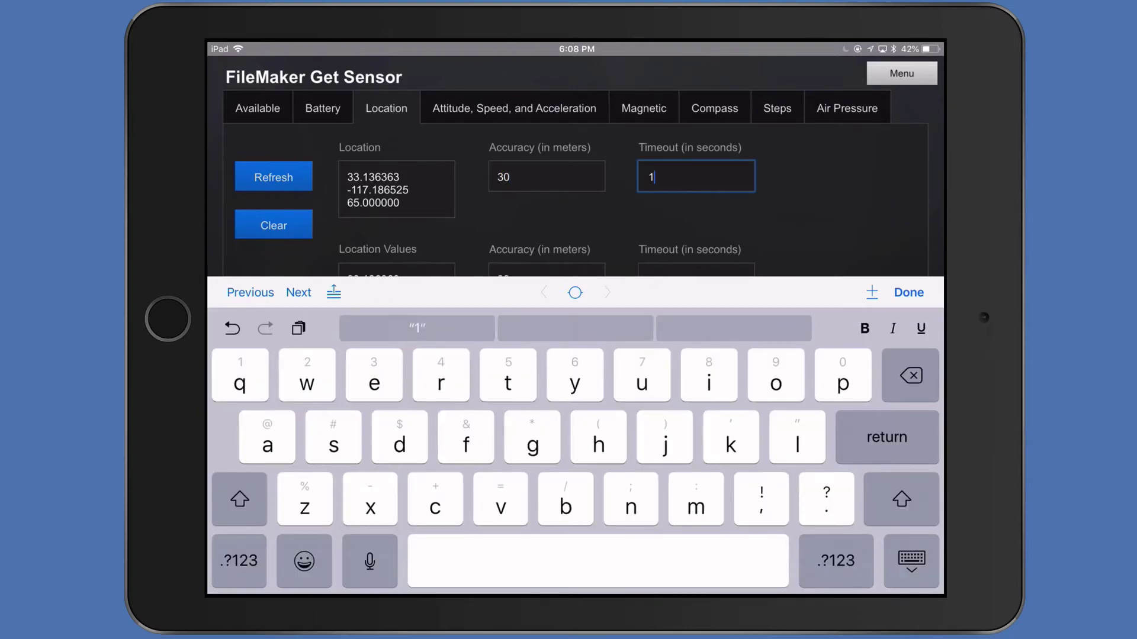
type("0")
key("Return")
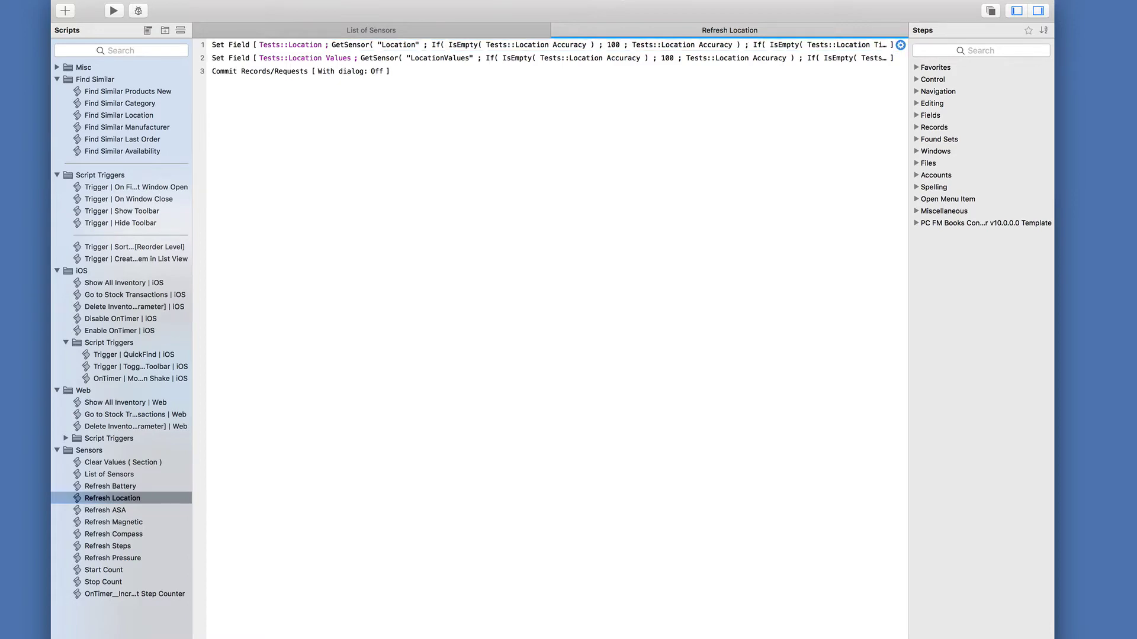
View the GetSensor "Location" calculation in line 1's Set Field options, then close it.
left_click(900, 45)
left_click(947, 91)
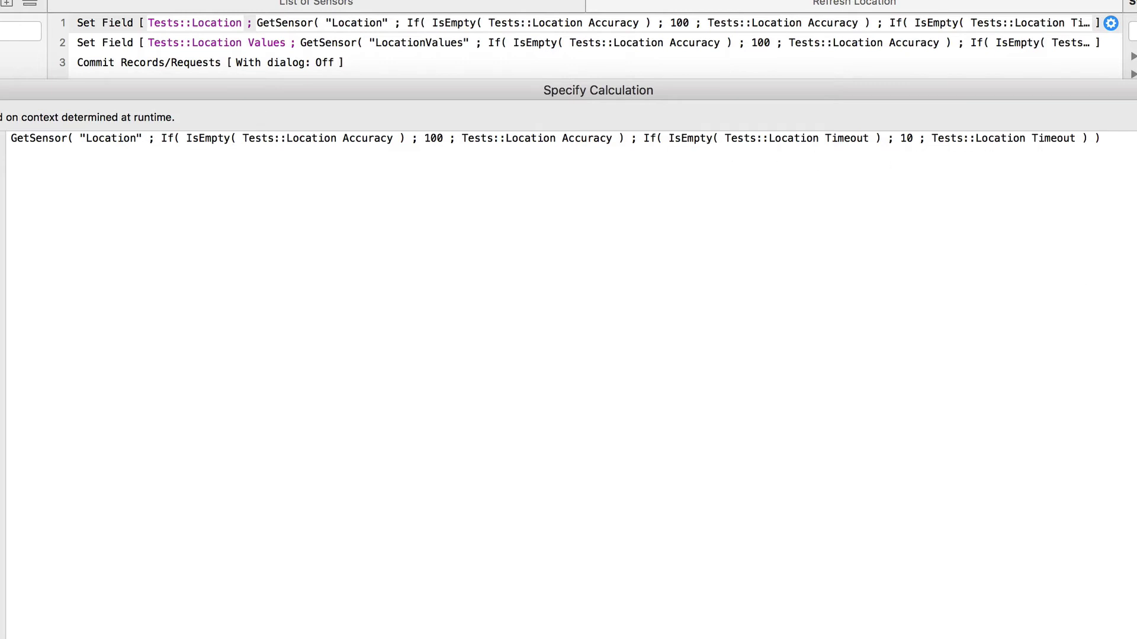
key("Return")
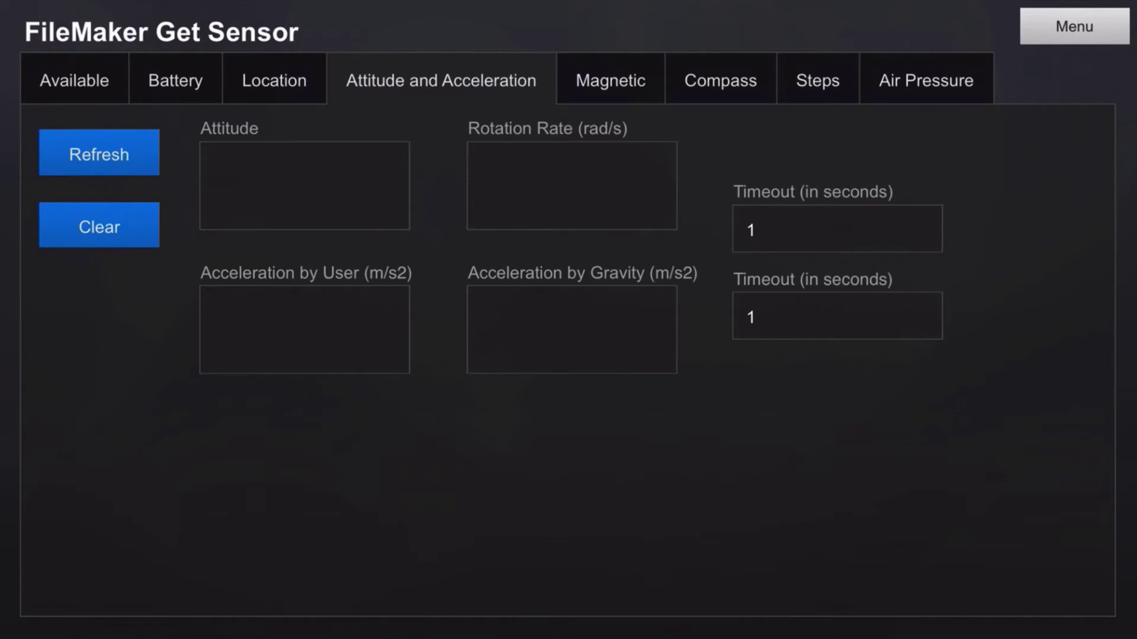
Refresh the Attitude and Acceleration tab twice to fill the attitude, rotation and acceleration readings.
left_click(98, 153)
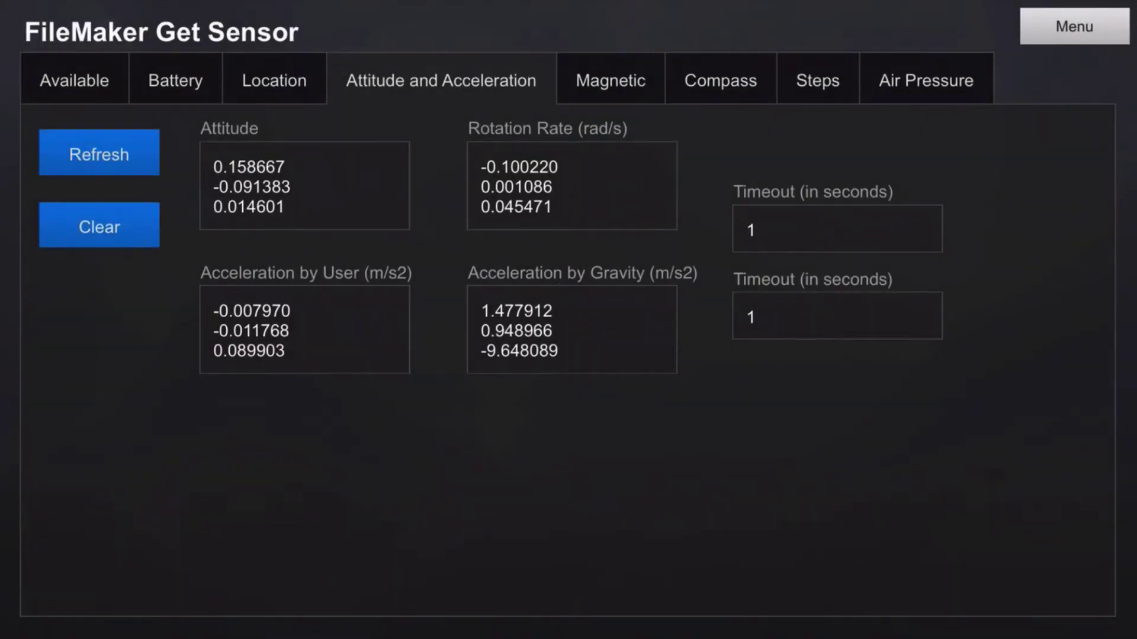
left_click(99, 153)
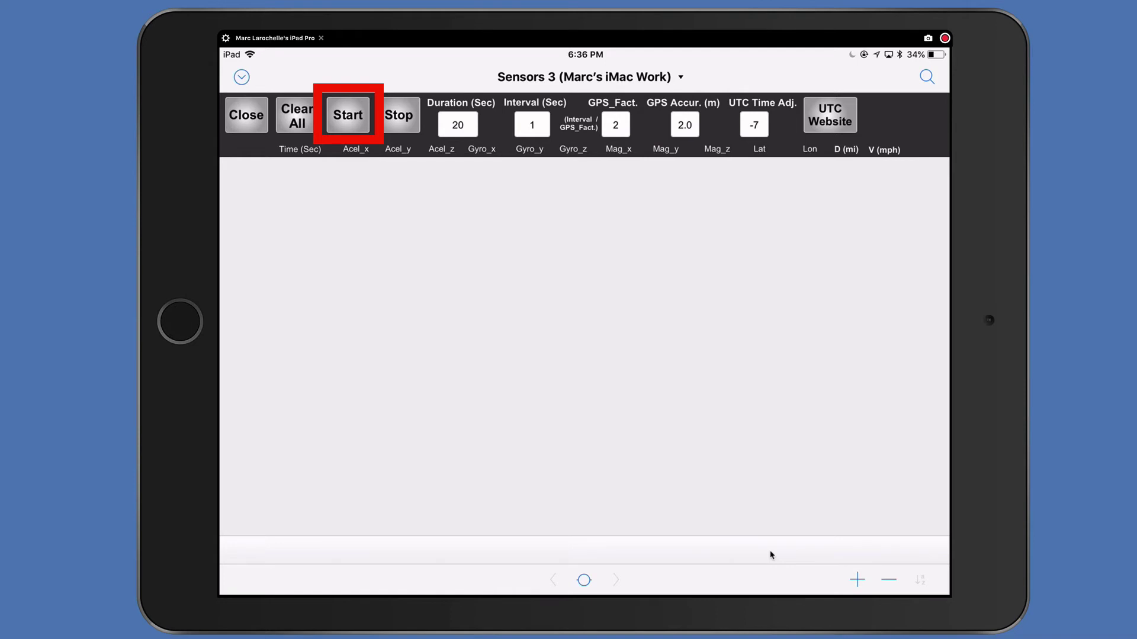
Start the 20-second Sensors 3 capture, recording 21 rows of sensor readings.
left_click(347, 115)
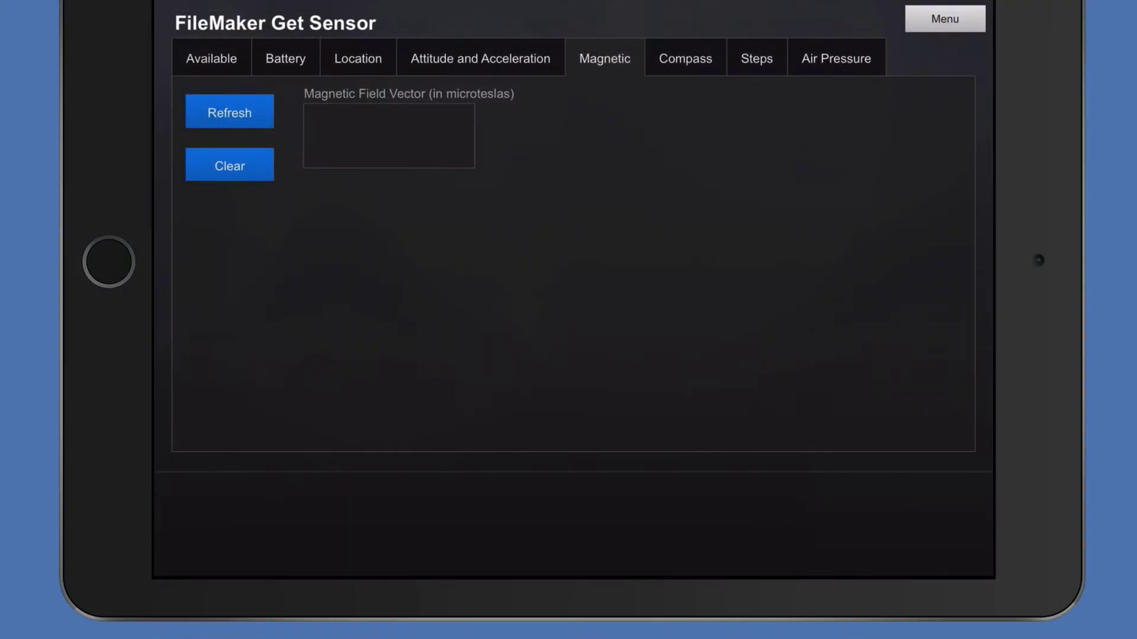
Refresh the magnetic field reading and set compass accuracy 30 and timeout 3.
left_click(229, 113)
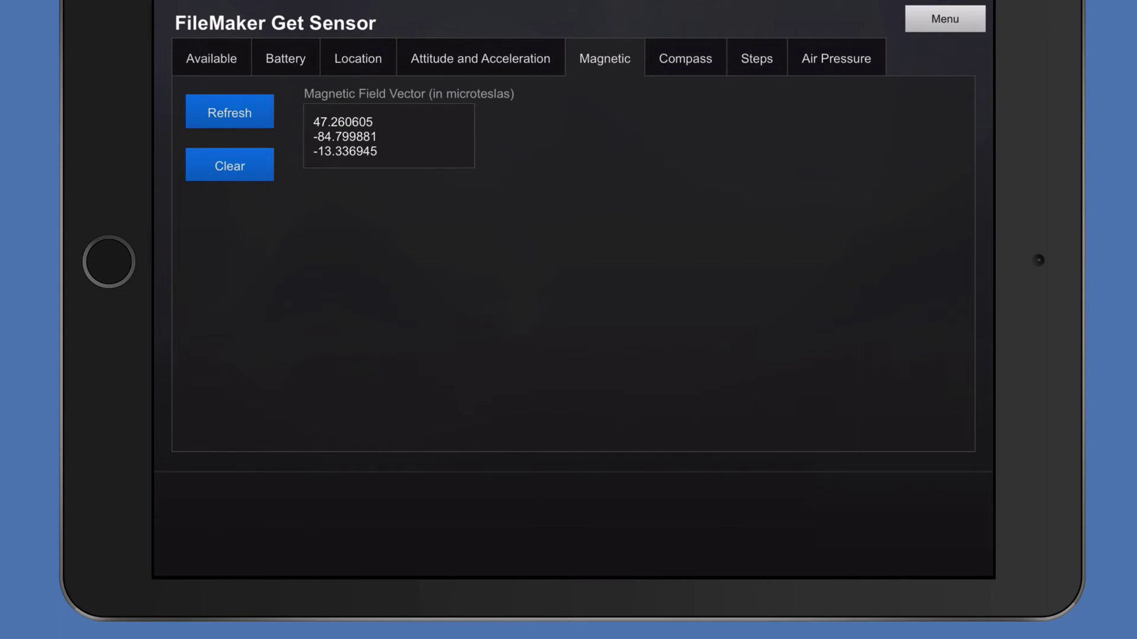
left_click(685, 58)
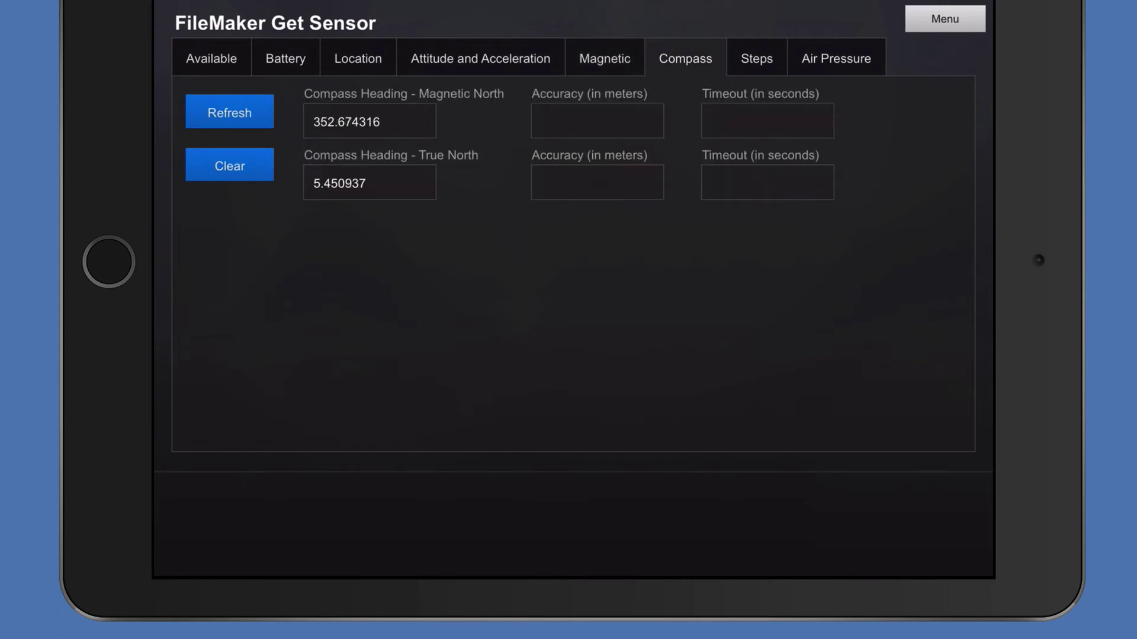
left_click(597, 121)
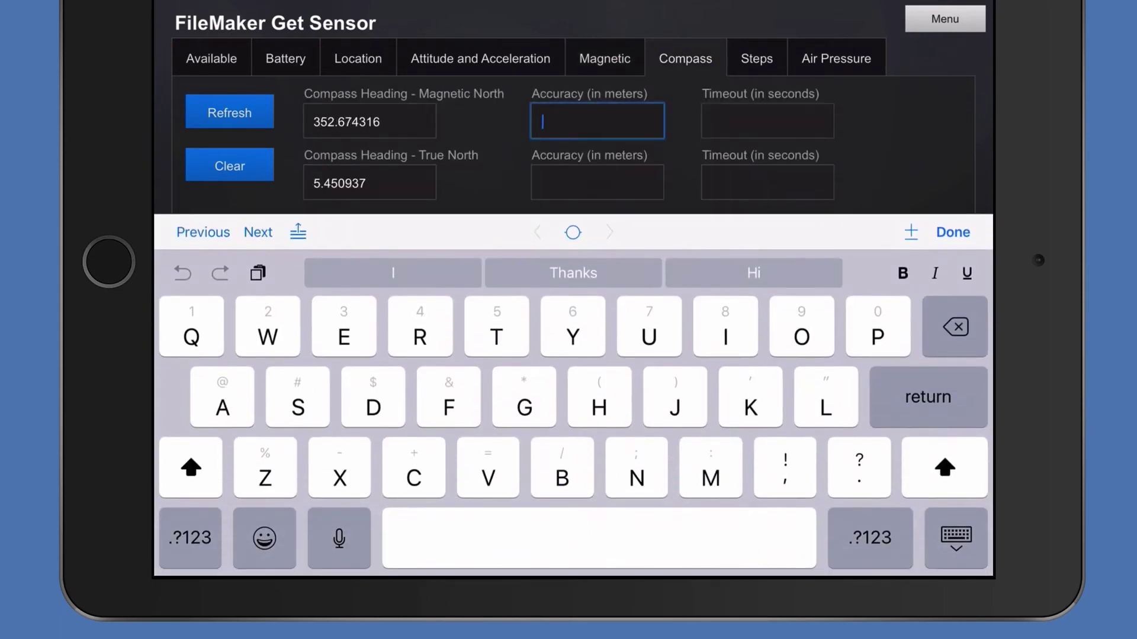
type("30")
key("Tab")
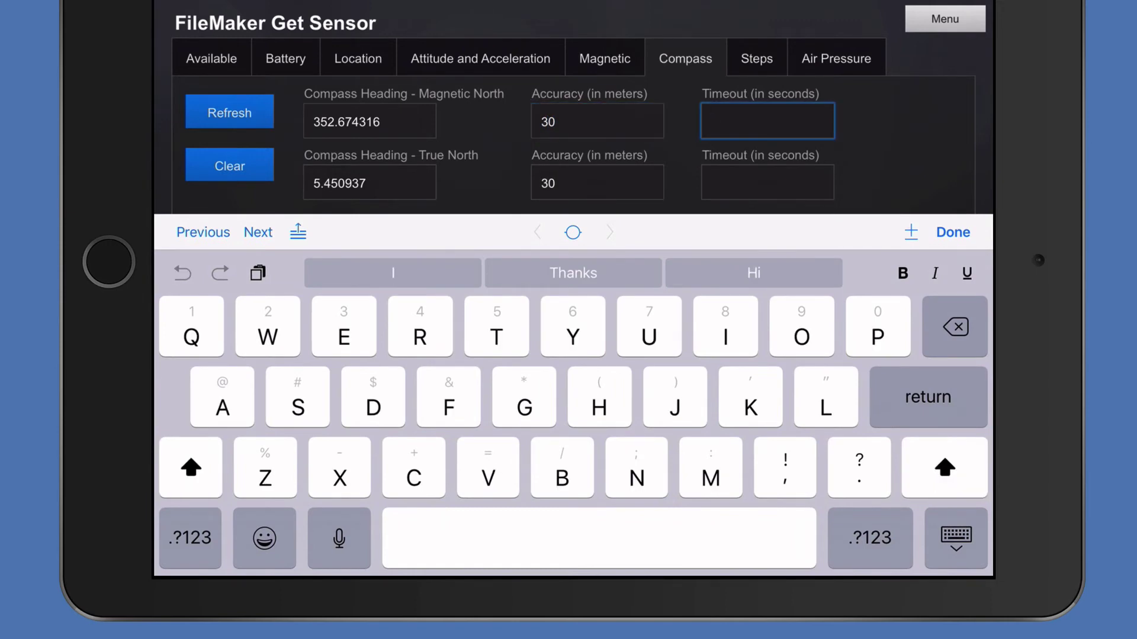
type("3")
key("Tab")
key("Escape")
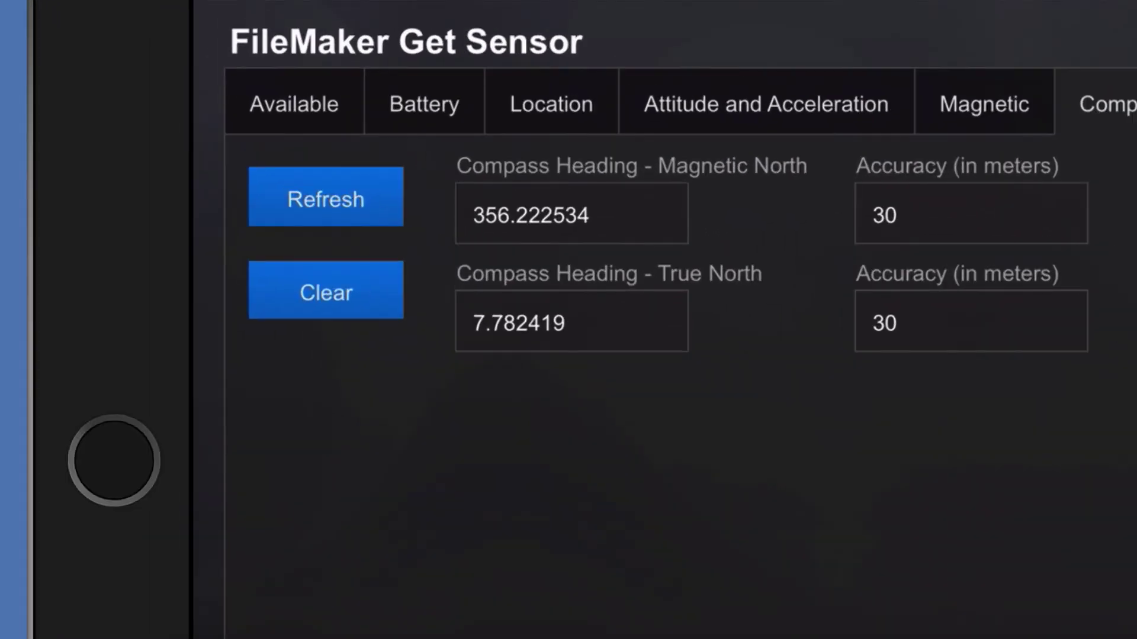
Refresh the compass headings and the air pressure reading.
left_click(326, 197)
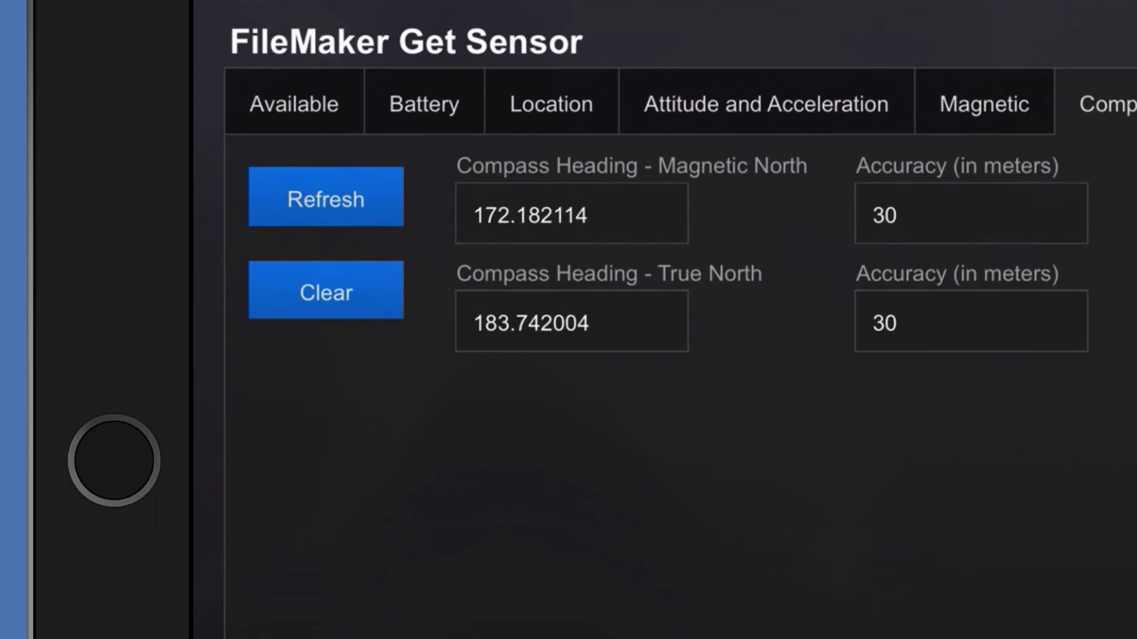
left_click(1131, 103)
left_click(325, 197)
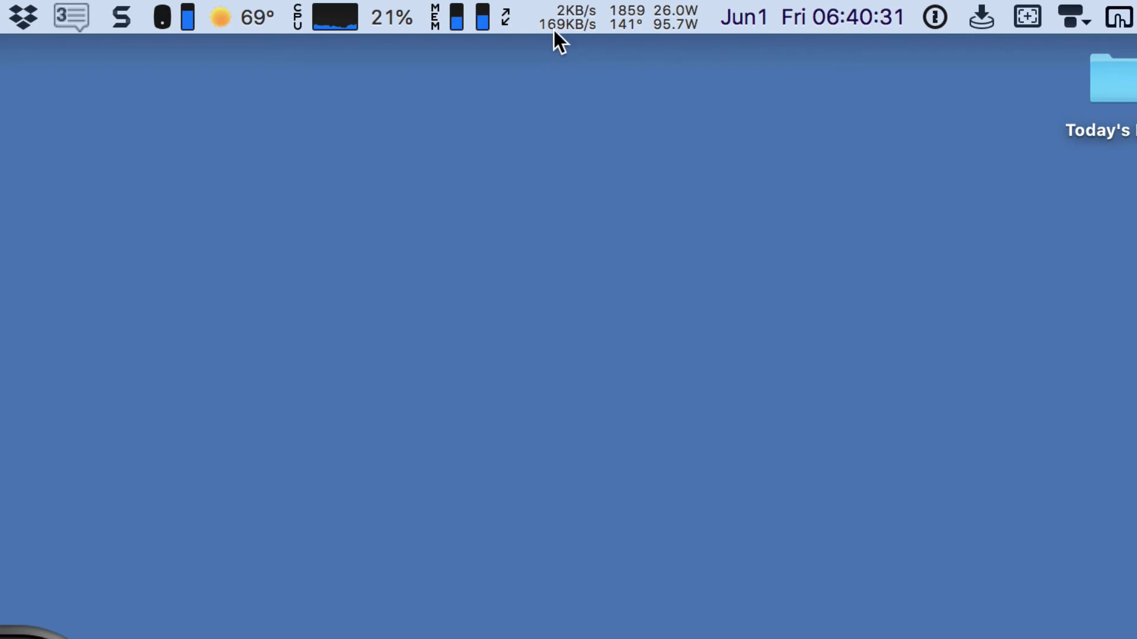
Show the menu bar weather forecast details, including the 1013.8 hPa pressure.
left_click(225, 13)
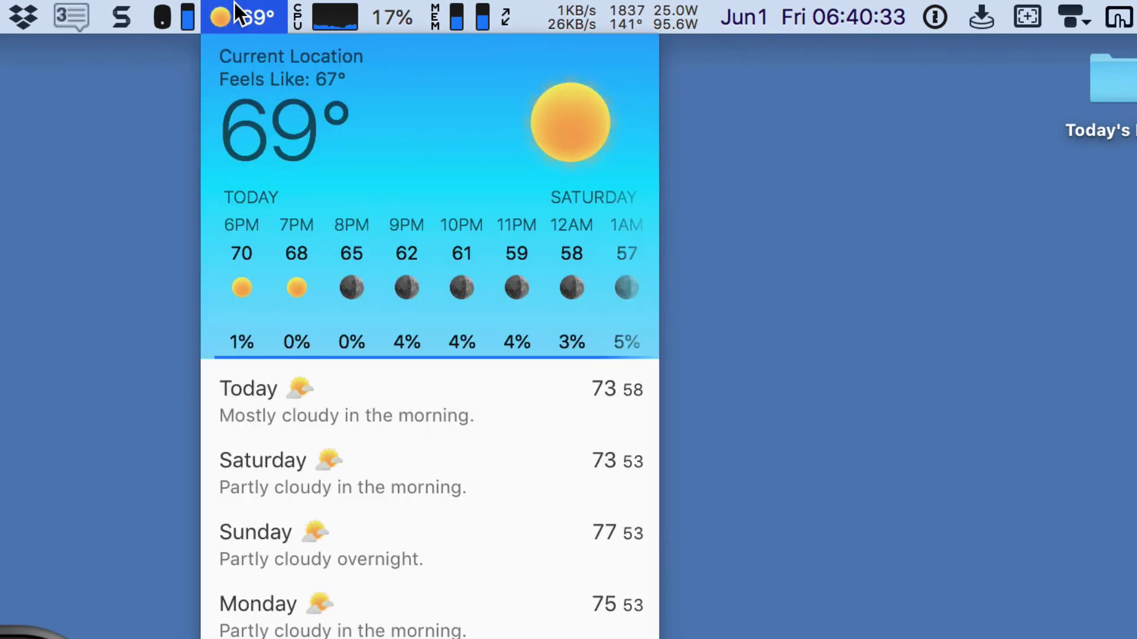
mouse_move(379, 188)
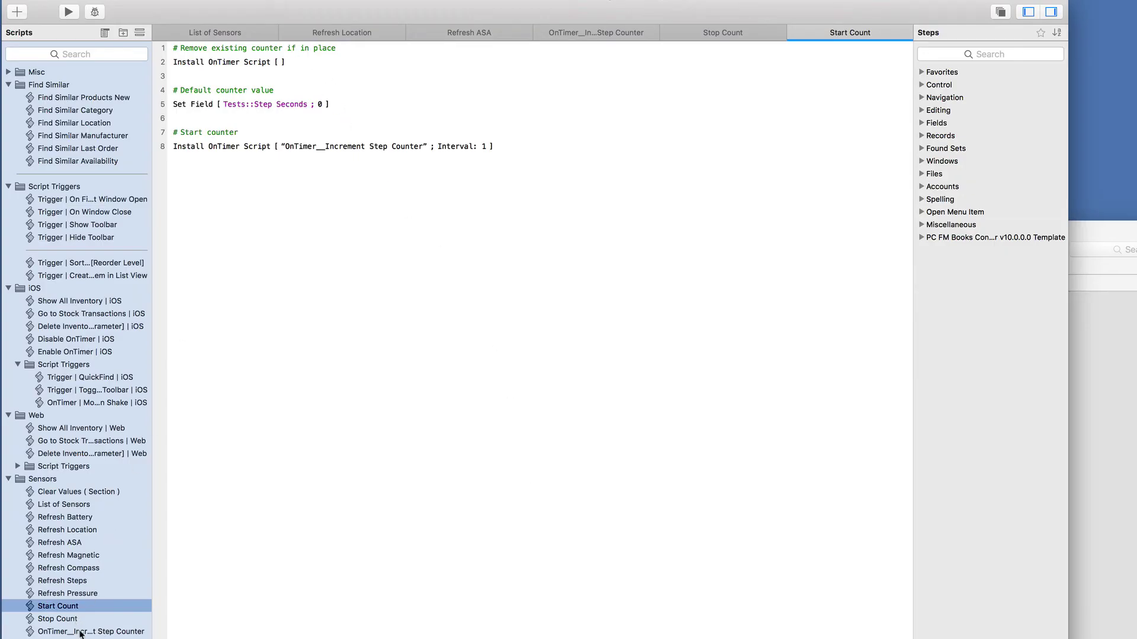
Walk through Start Count's Install OnTimer Script and counter steps, then view OnTimer__Increment Step Counter.
left_click(77, 607)
left_click(347, 62)
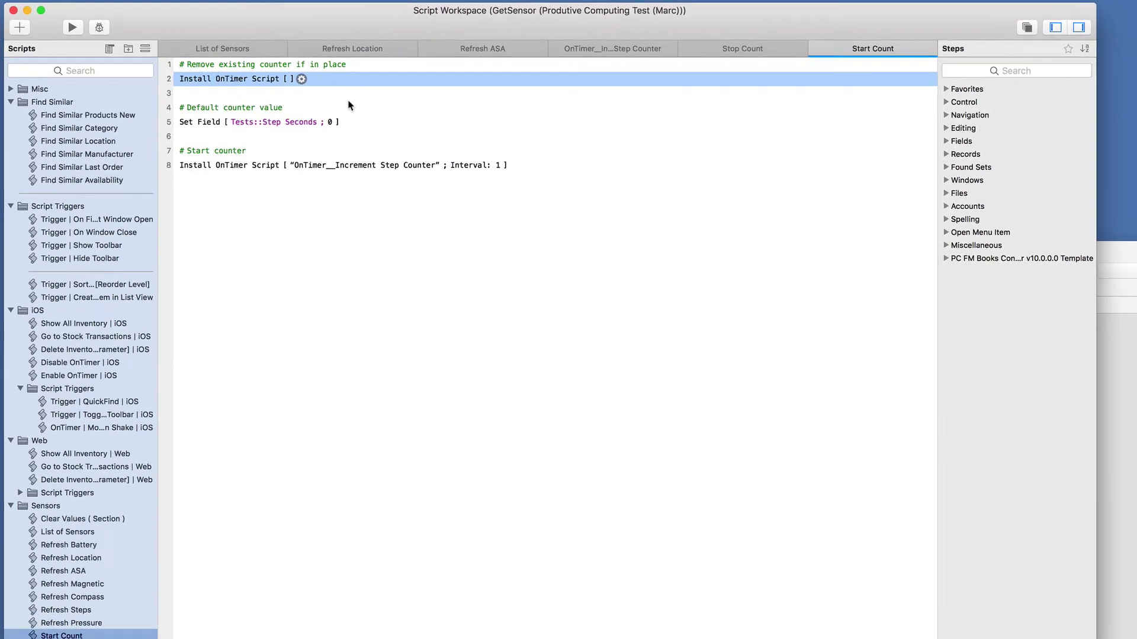
left_click(335, 87)
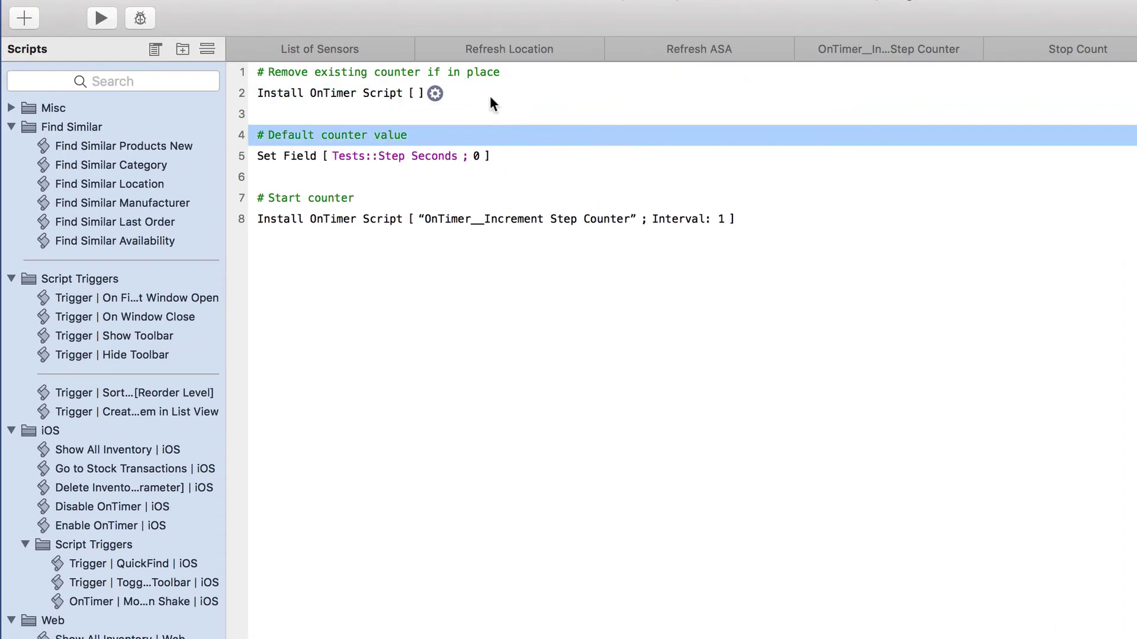
left_click(493, 97)
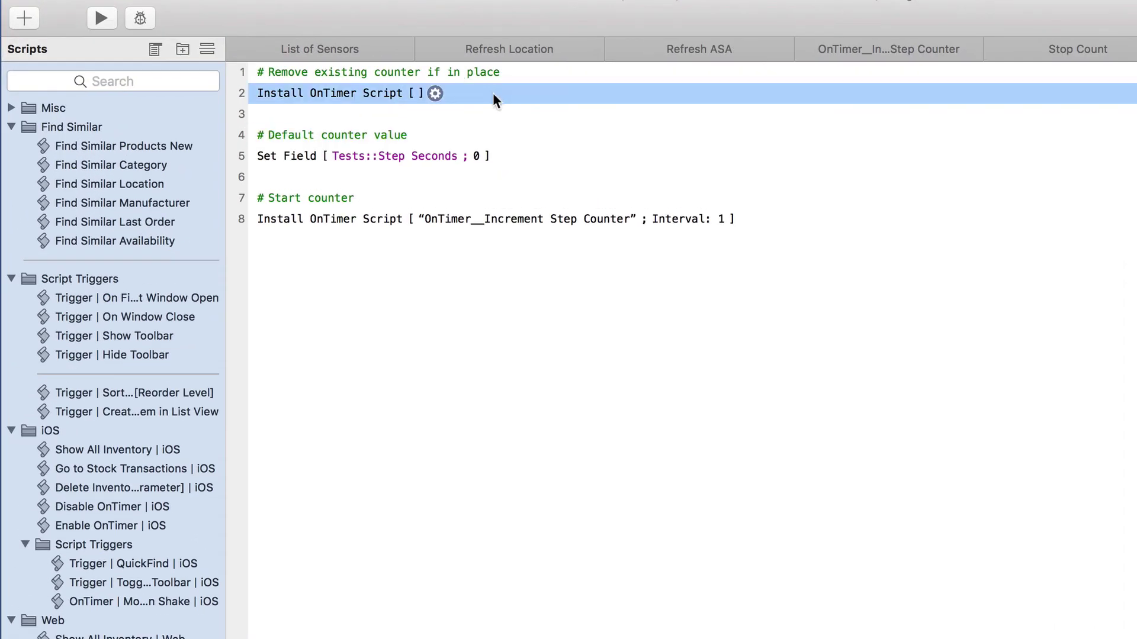
left_click(505, 144)
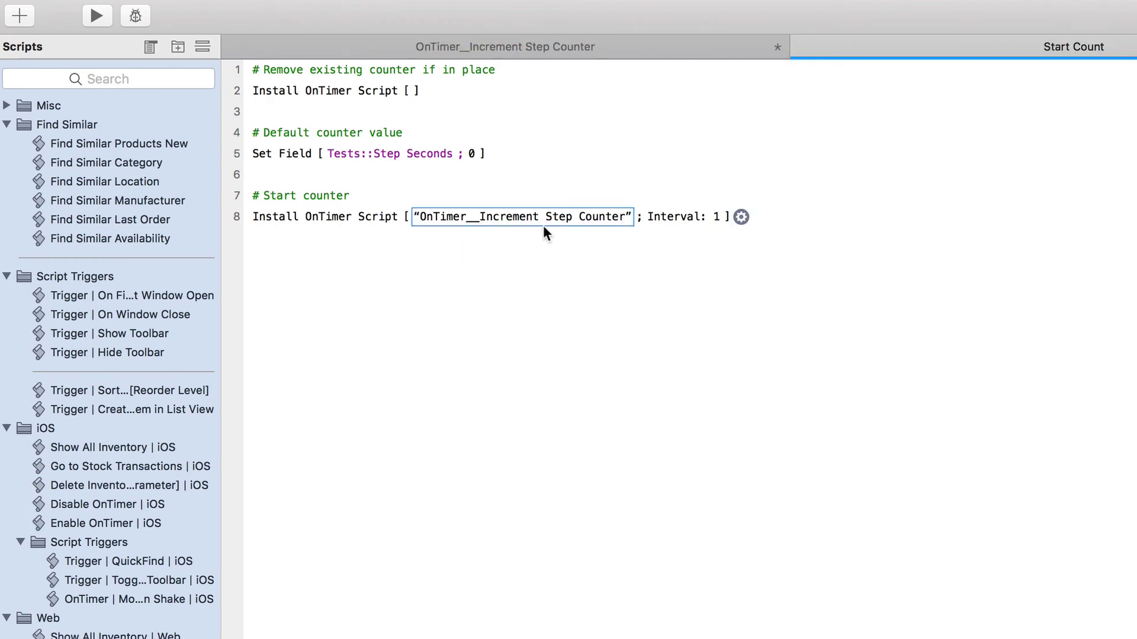
key("ctrl+shift+Tab")
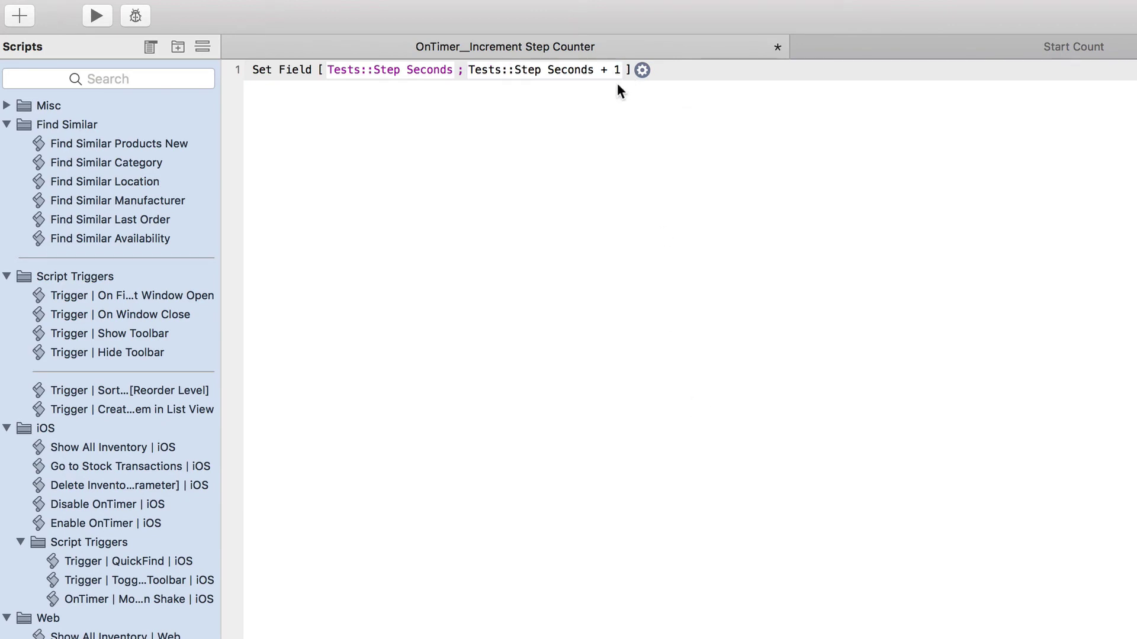
Save the scripts, run the step counter until Count Seconds reaches 16, stop it, and reopen Script Workspace.
key("super+w")
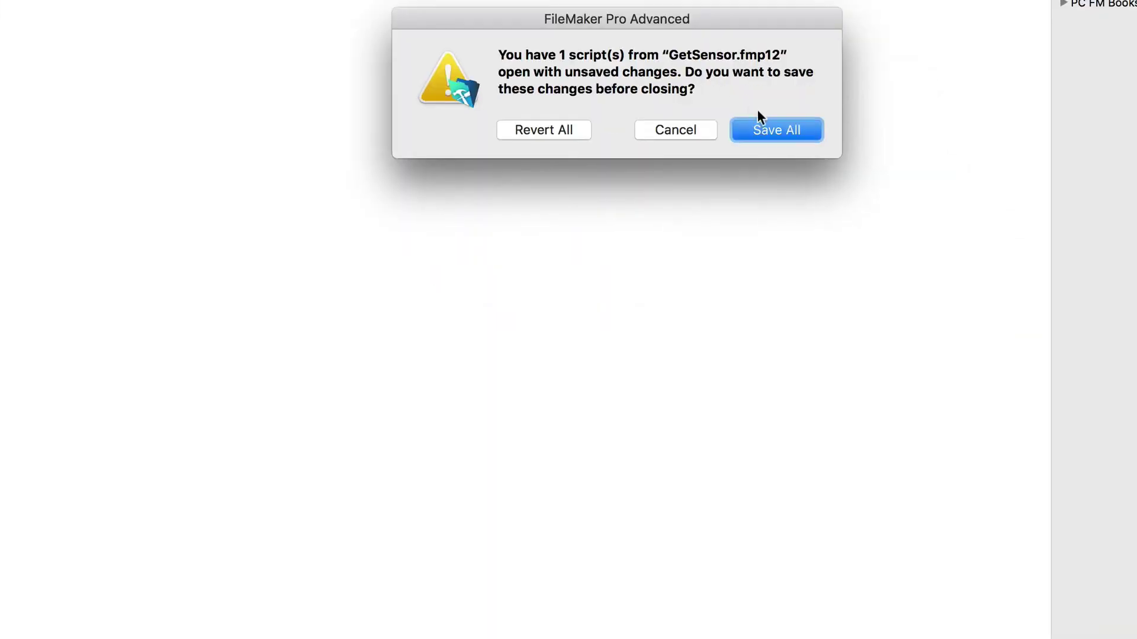
key("Return")
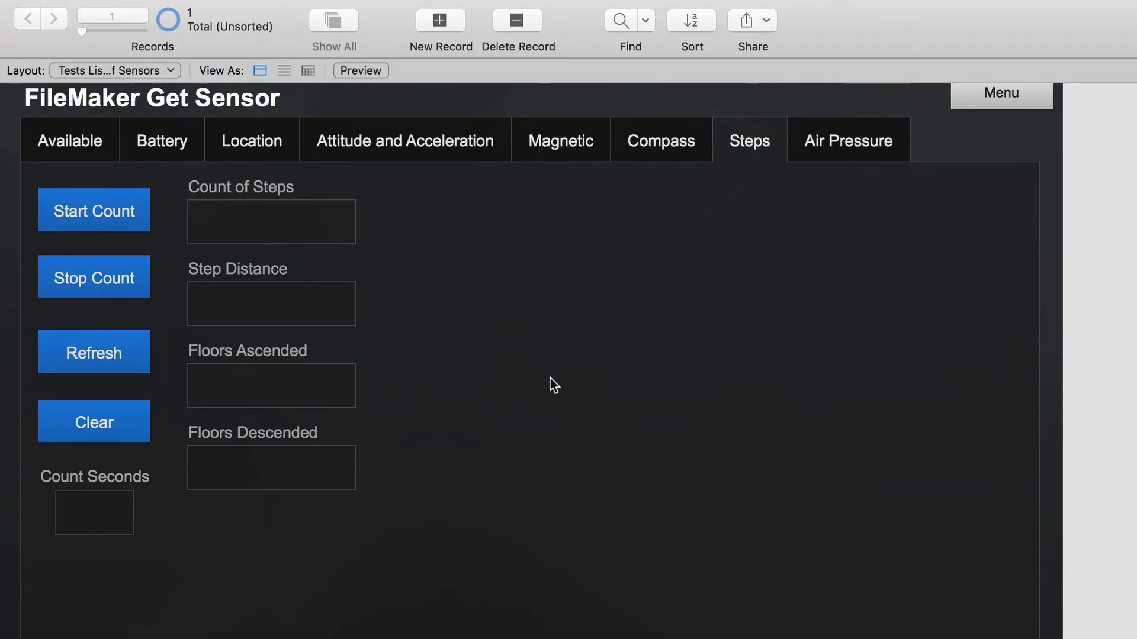
left_click(109, 216)
scroll(243, 385, "down", 1)
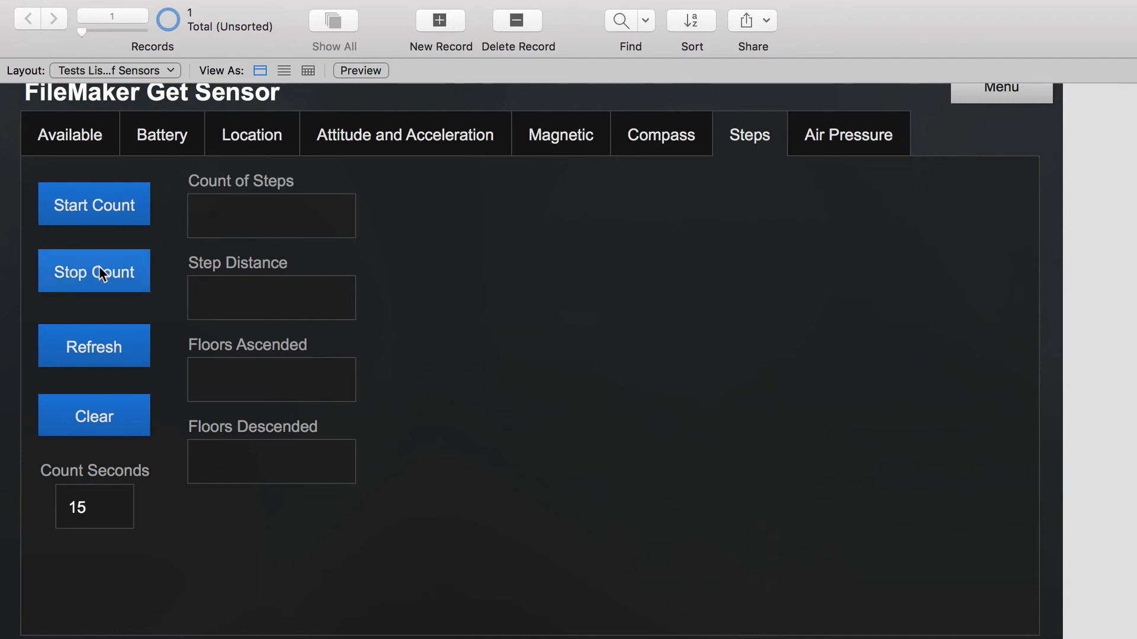
left_click(72, 273)
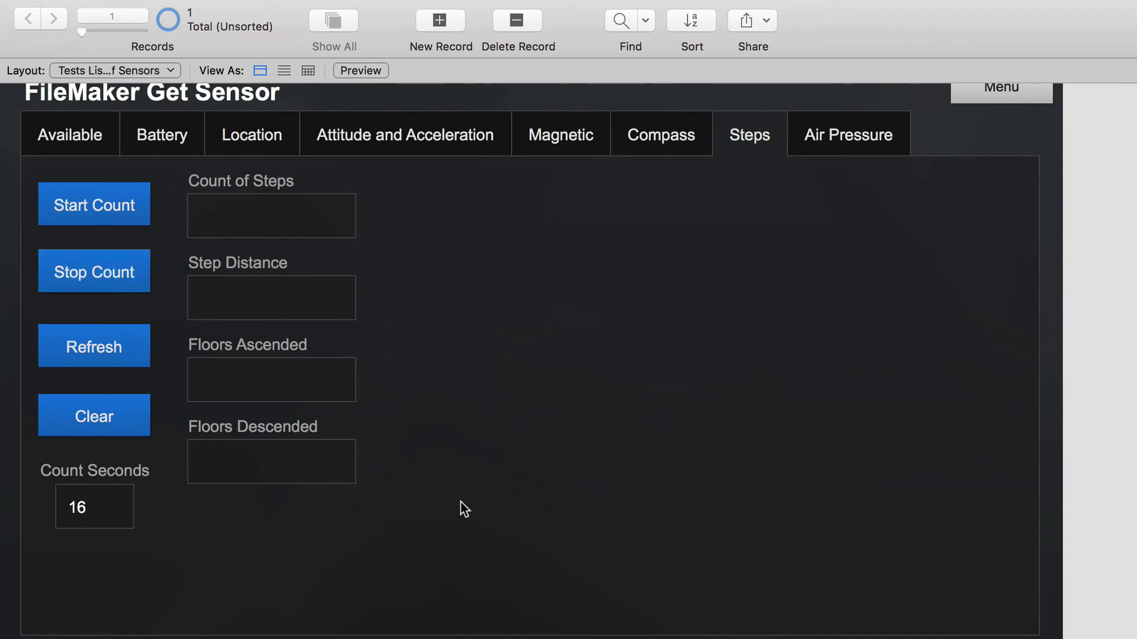
key("super+shift+s")
Add a Set Field step as line 2 of the Stop Count script.
left_click(90, 610)
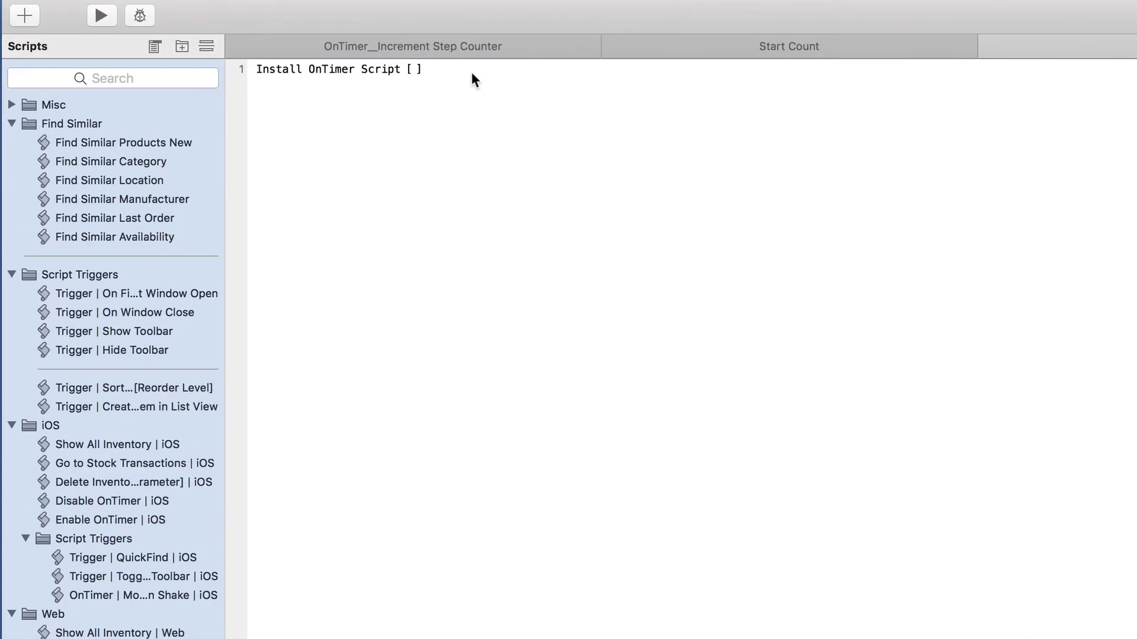
left_click(312, 52)
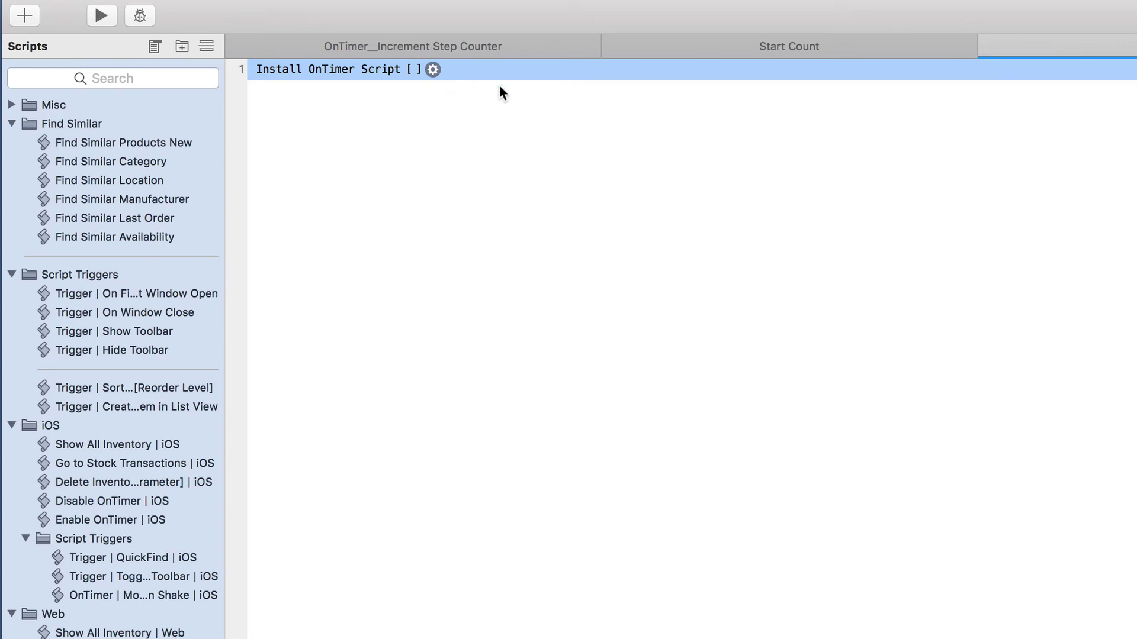
left_click(444, 120)
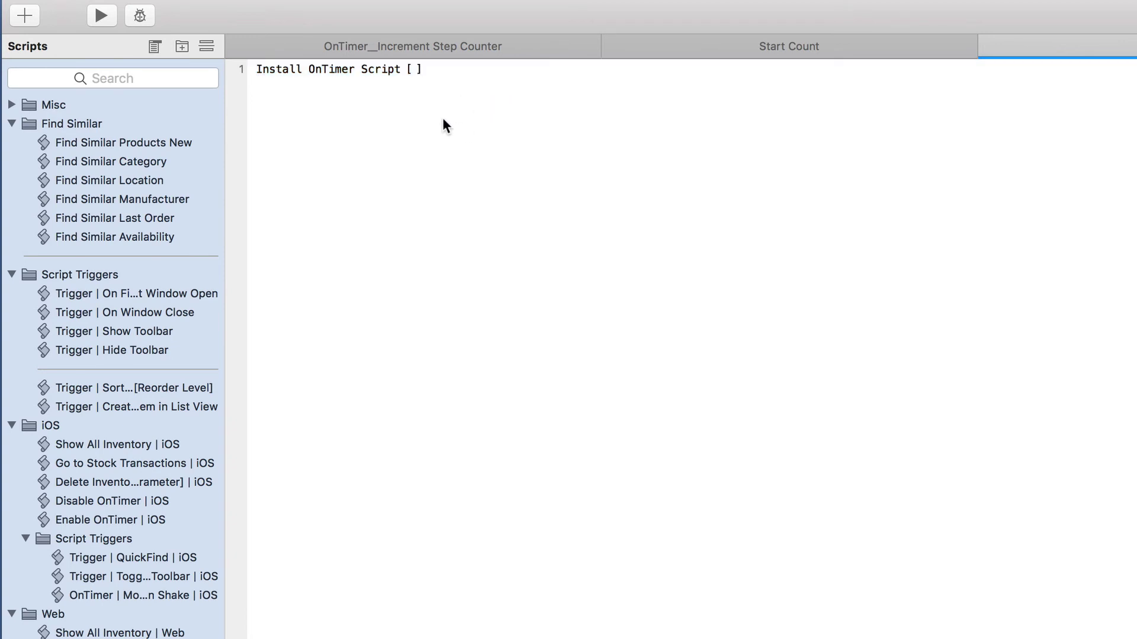
type("setf")
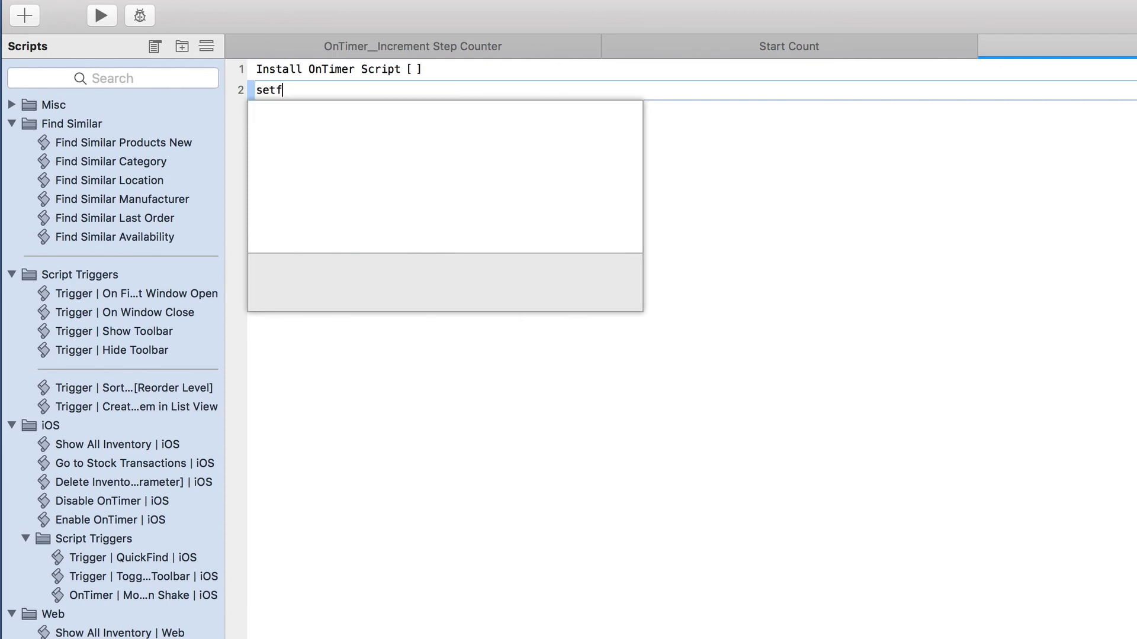
key("BackSpace")
type("f")
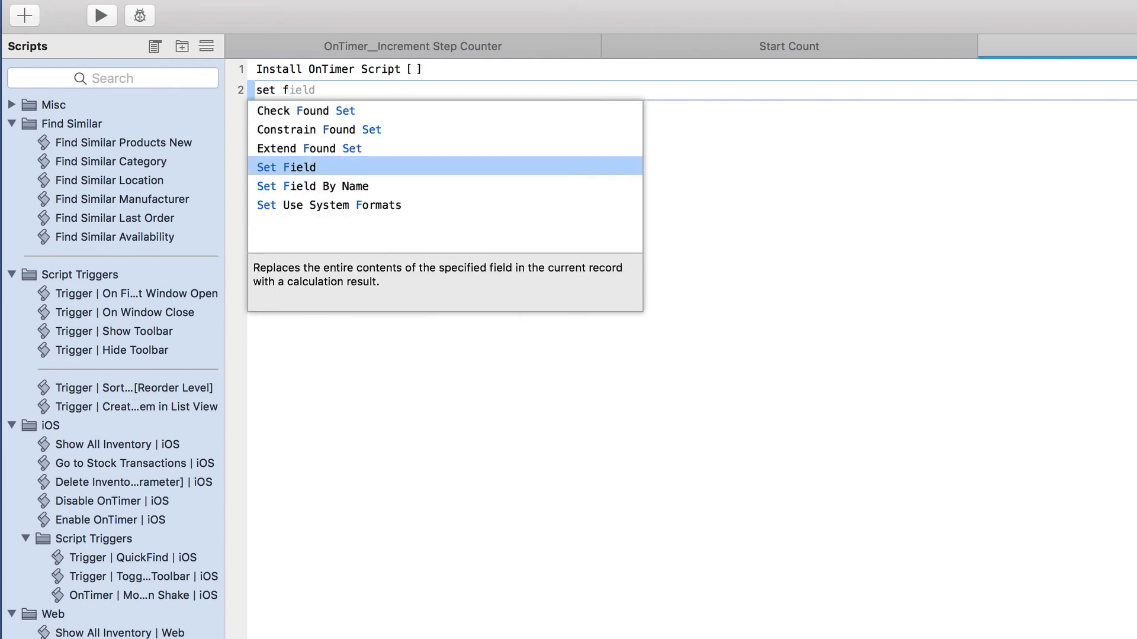
key("Return")
Set the Set Field step's target field to Tests::Step Count.
left_click(347, 90)
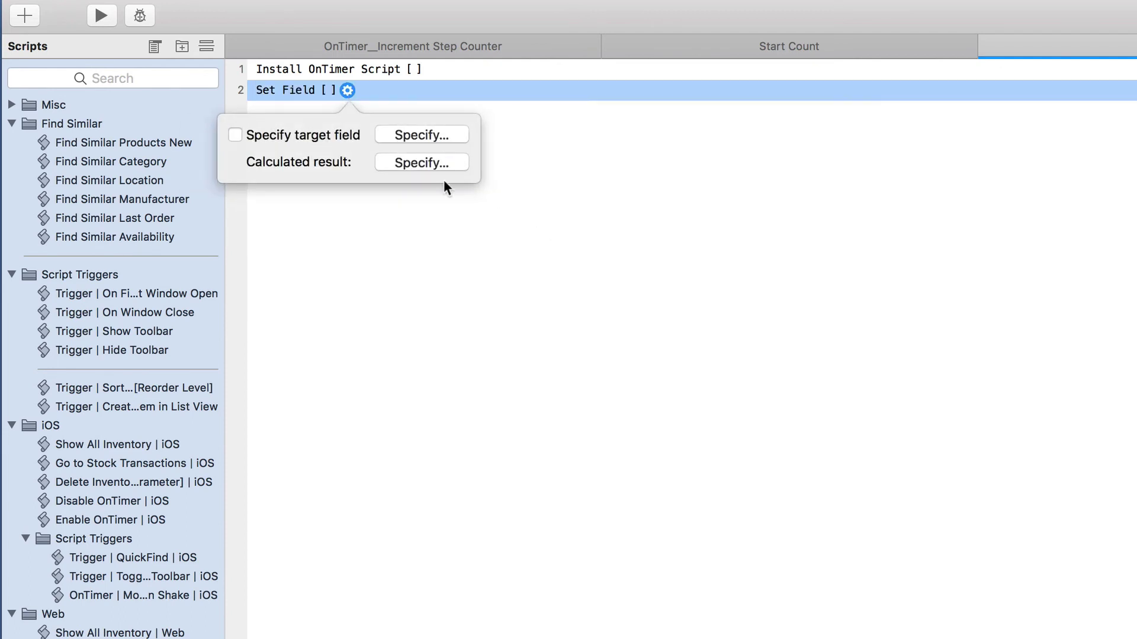
left_click(418, 132)
scroll(872, 468, "down", 10)
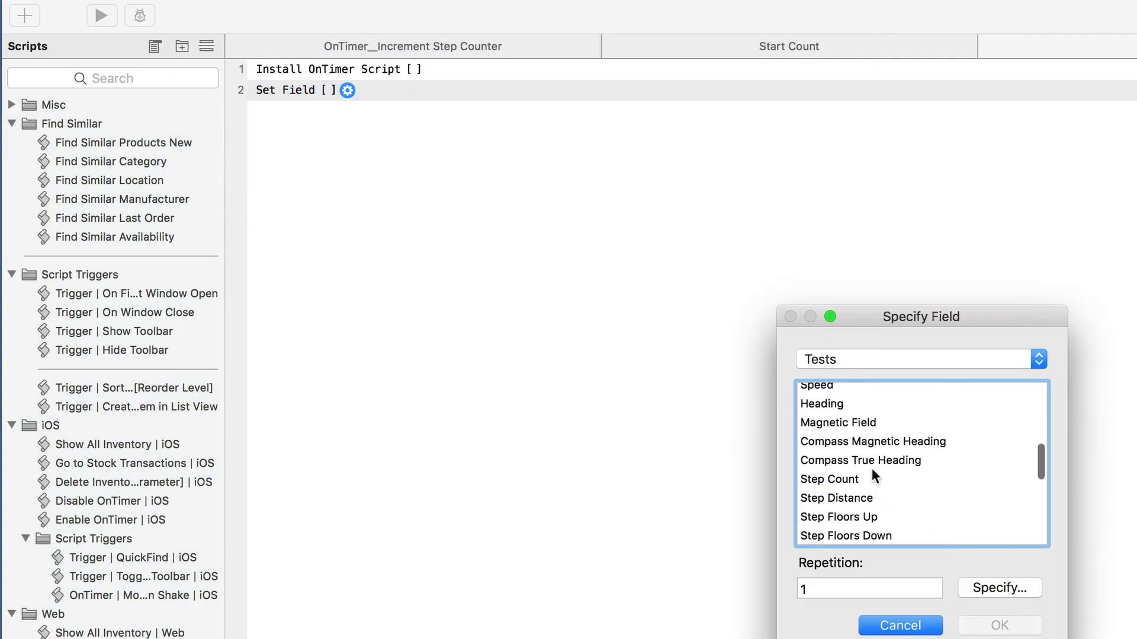
scroll(872, 468, "up", 3)
left_click(874, 485)
left_click(1000, 625)
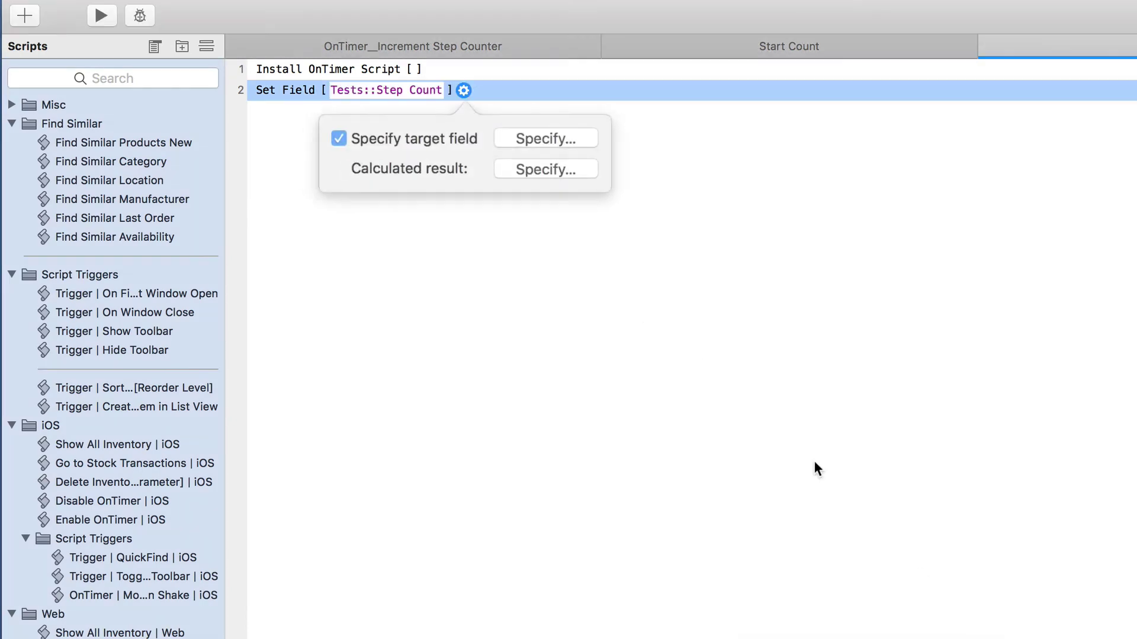
Enter the calculation GetSensor ( "stepCount"; Tests::Step Seconds ) as the calculated result.
left_click(563, 167)
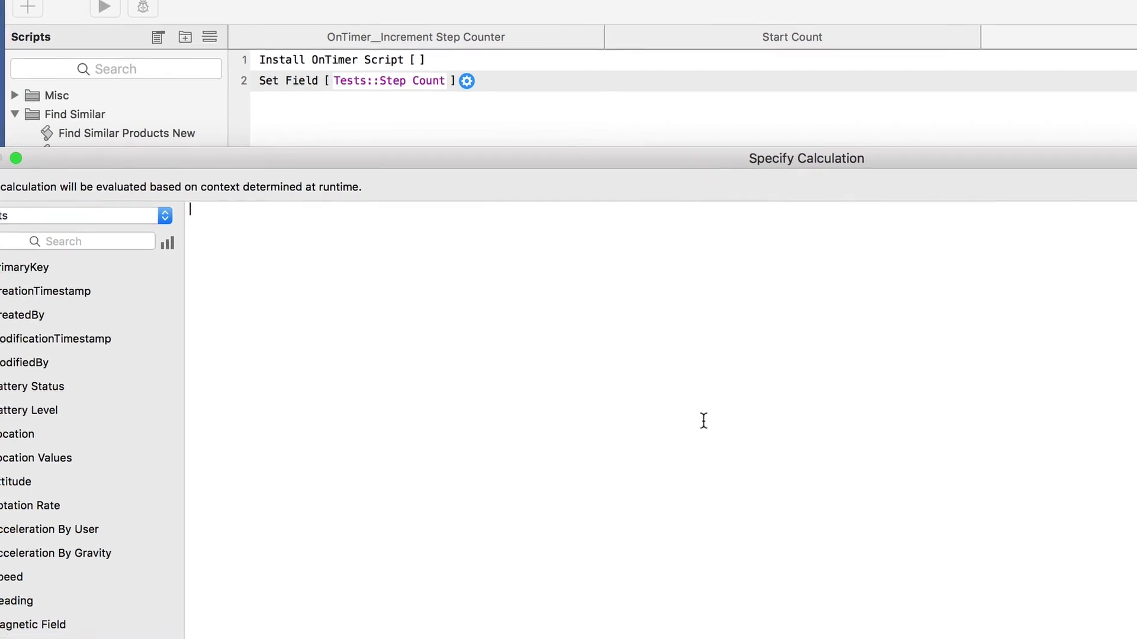
type("GetS")
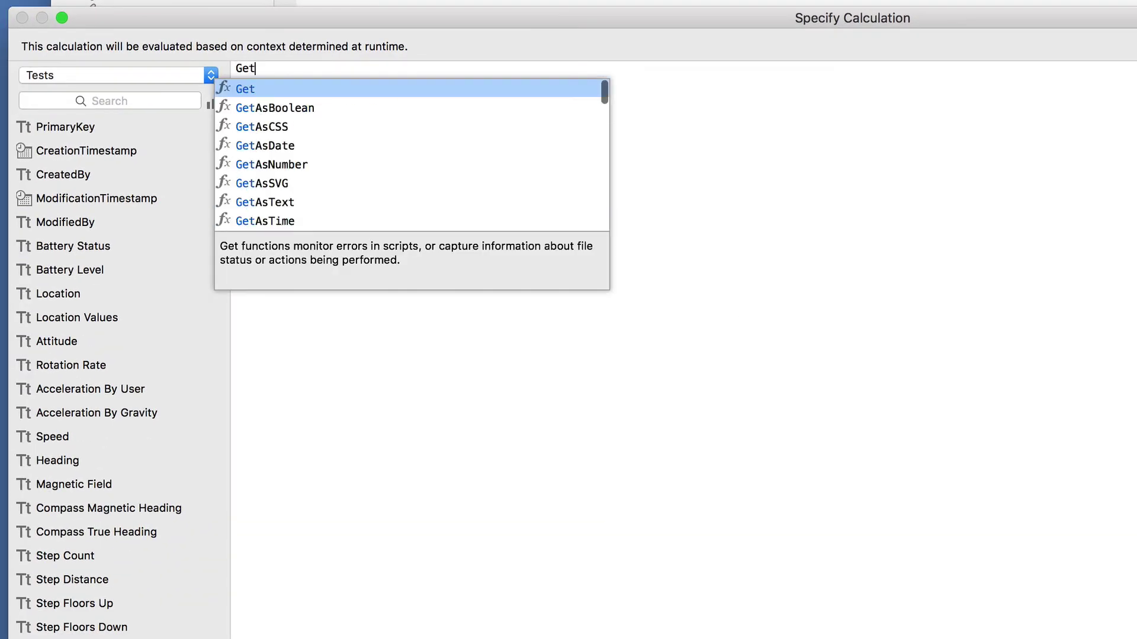
key("Return")
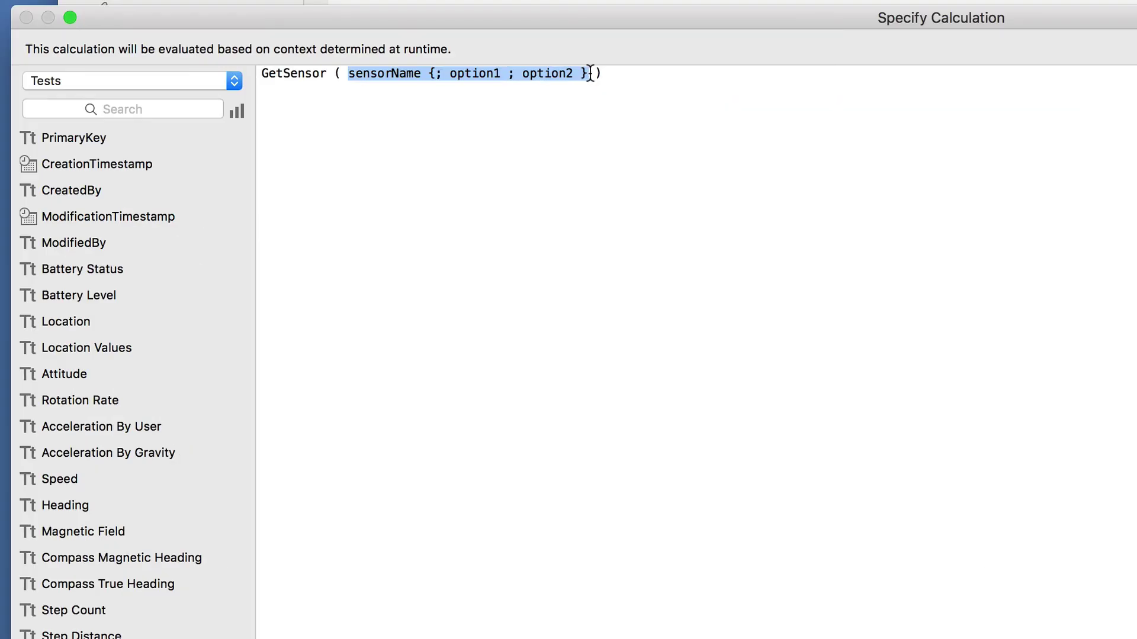
type("\"stepCount\"")
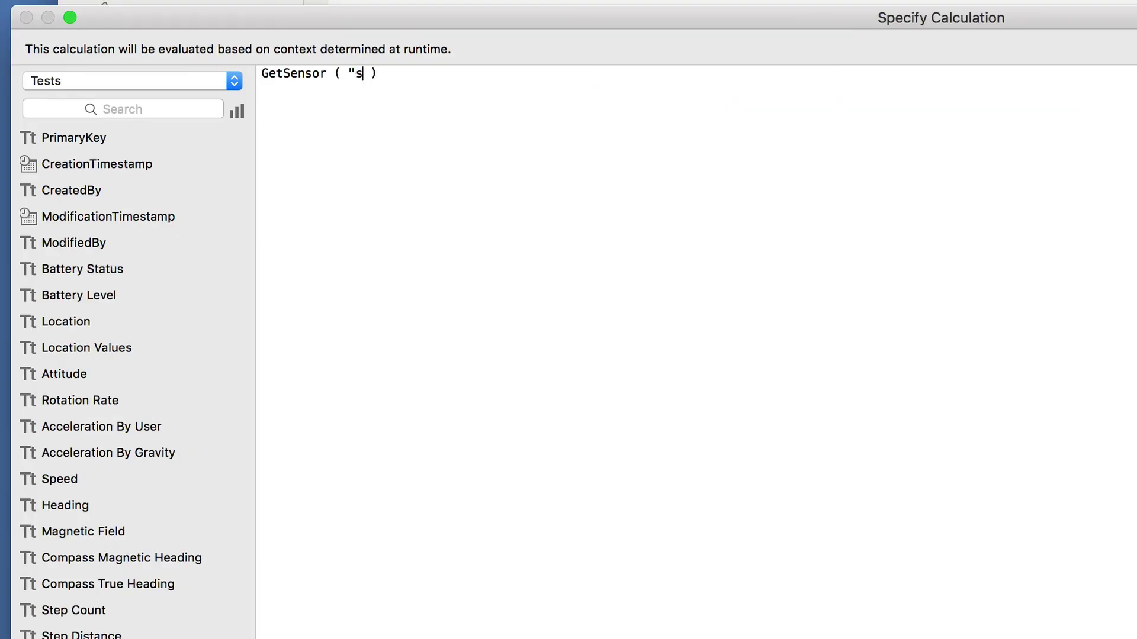
type(", second")
key("Down")
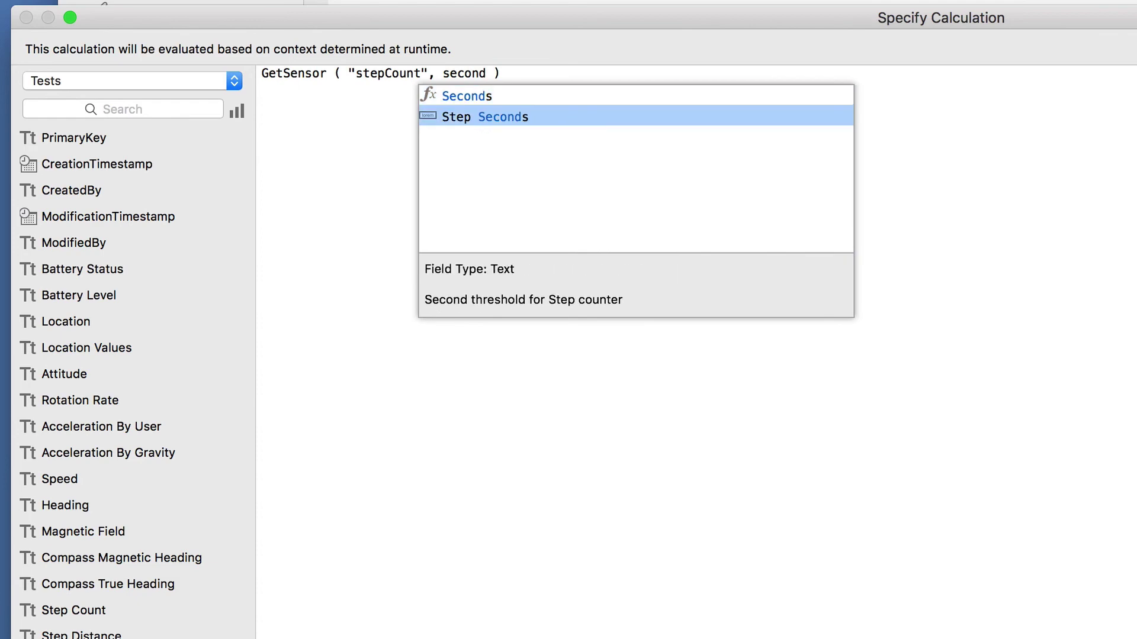
key("Return")
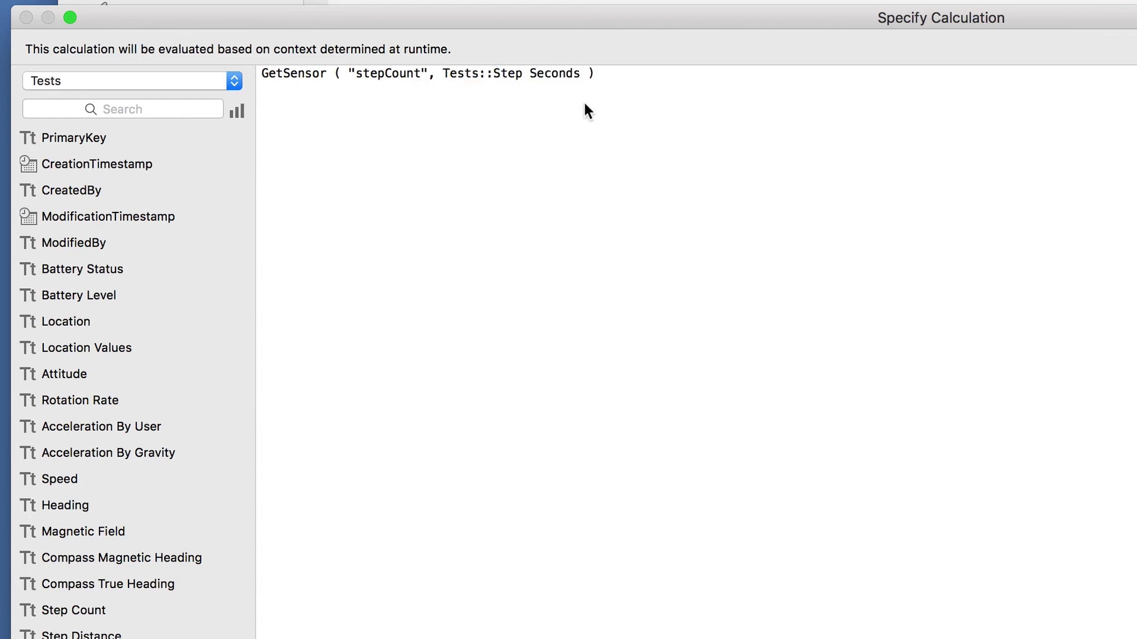
key("super+a")
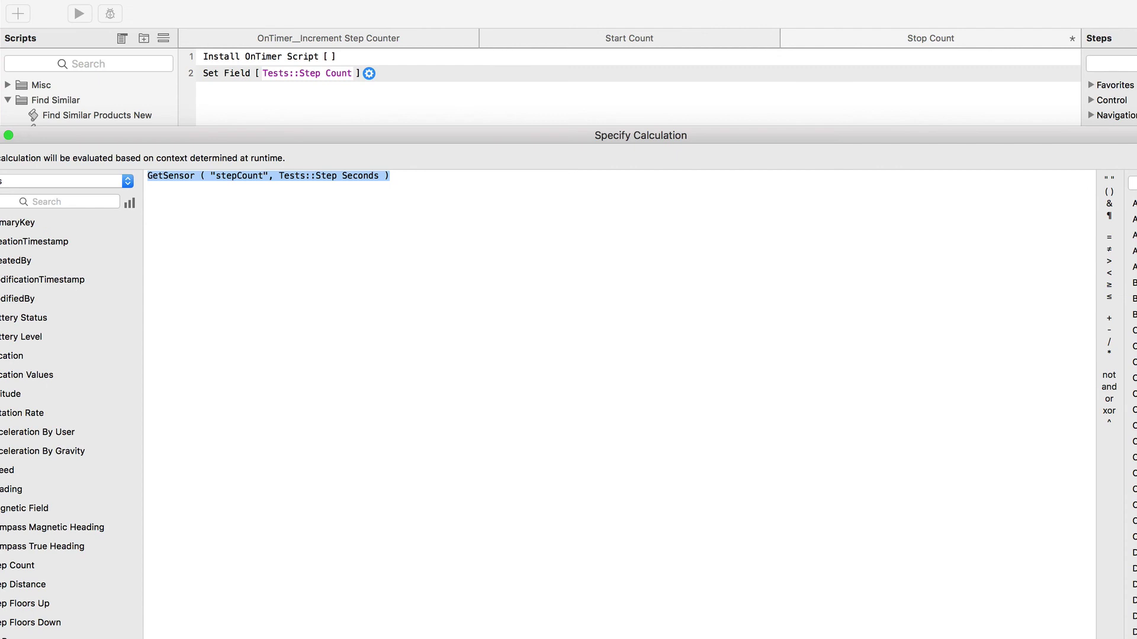
Confirm the stepCount formula, duplicate line 2, and retarget the copy to Tests::Step Distance.
key("Return")
left_click(401, 150)
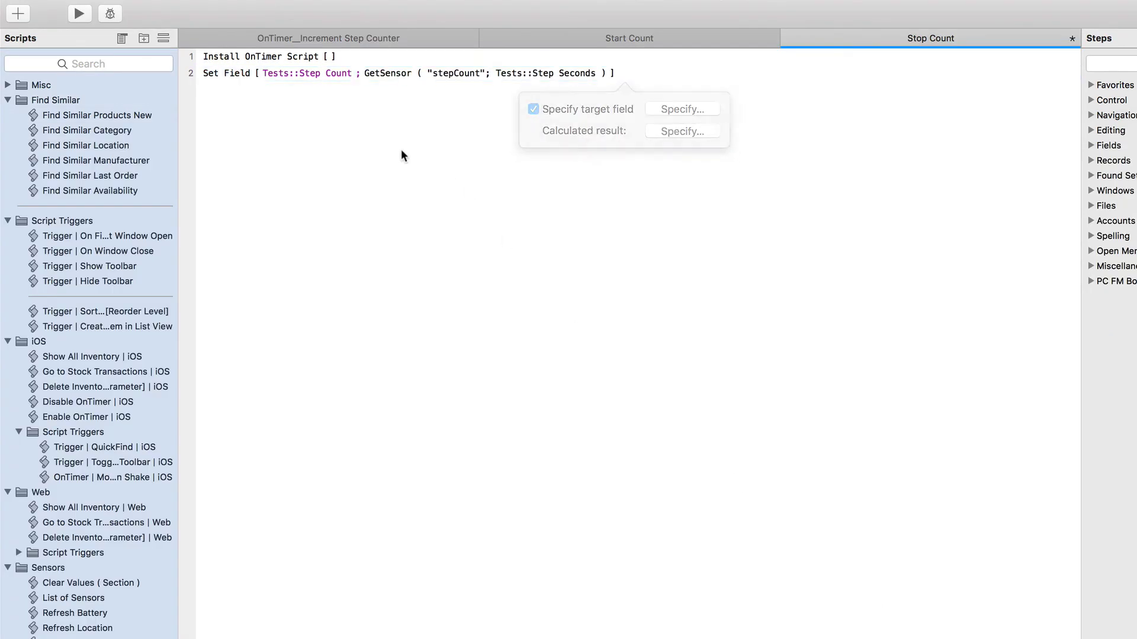
left_click(641, 80)
key("super+d")
left_click(311, 88)
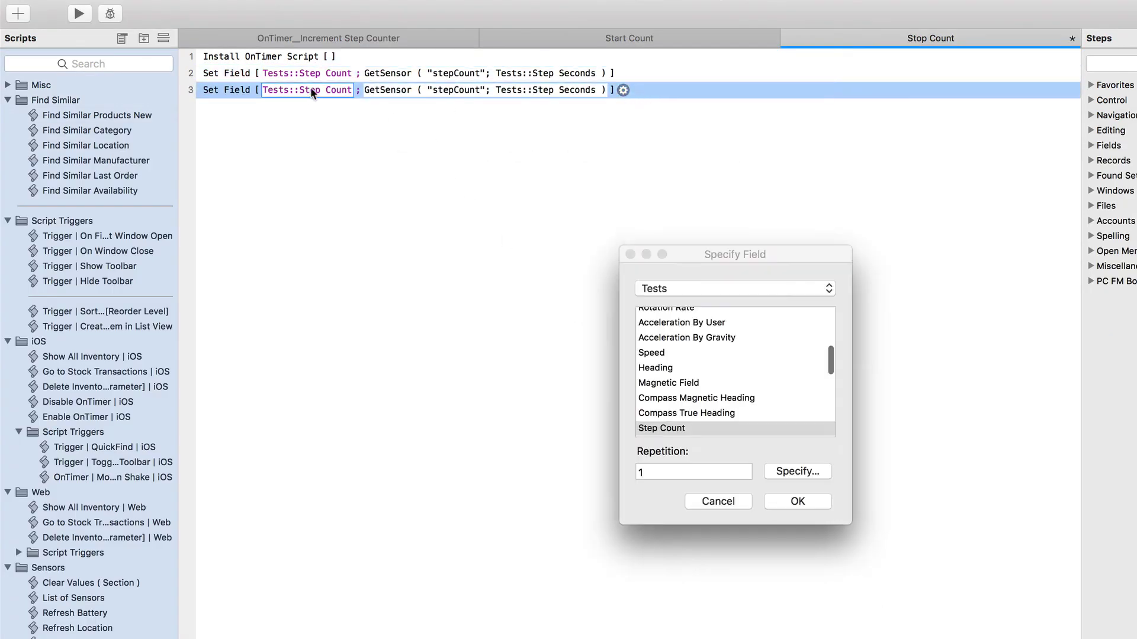
scroll(714, 395, "down", 2)
left_click(675, 395)
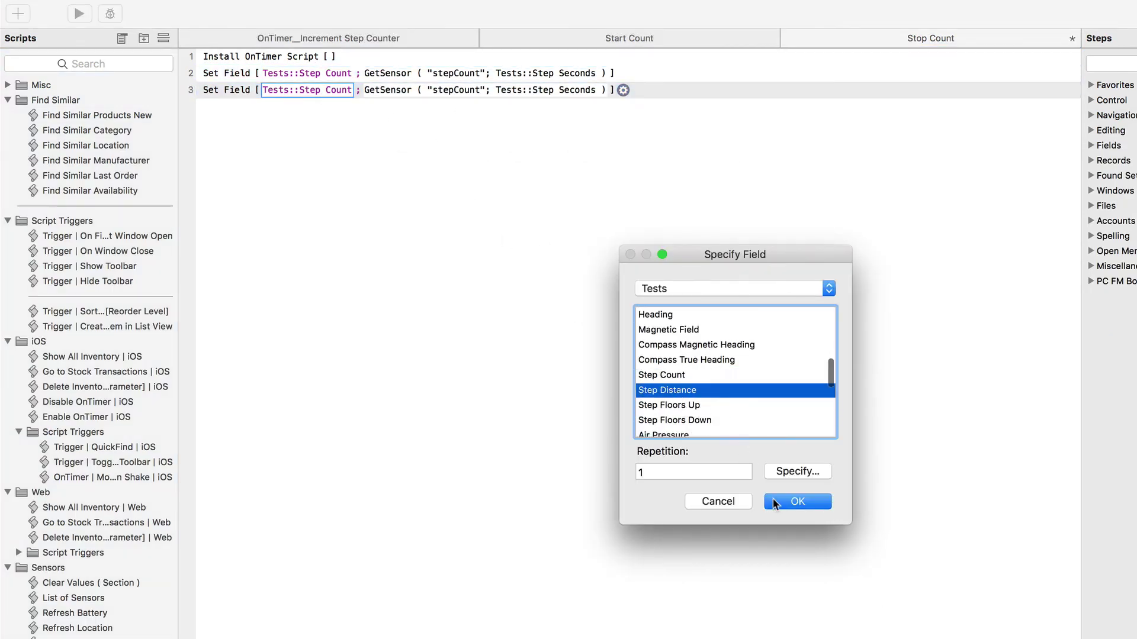
left_click(785, 503)
Change the copied step's sensor name from "stepCount" to "stepDistance".
left_click(589, 90)
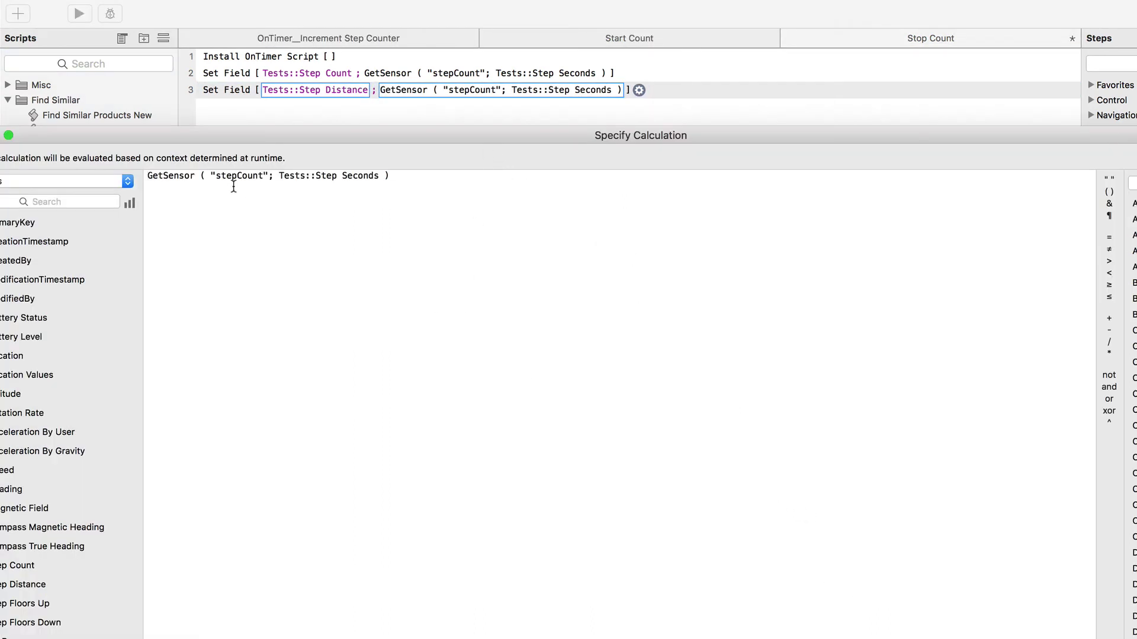
left_click_drag(238, 176, 261, 173)
type("Distance")
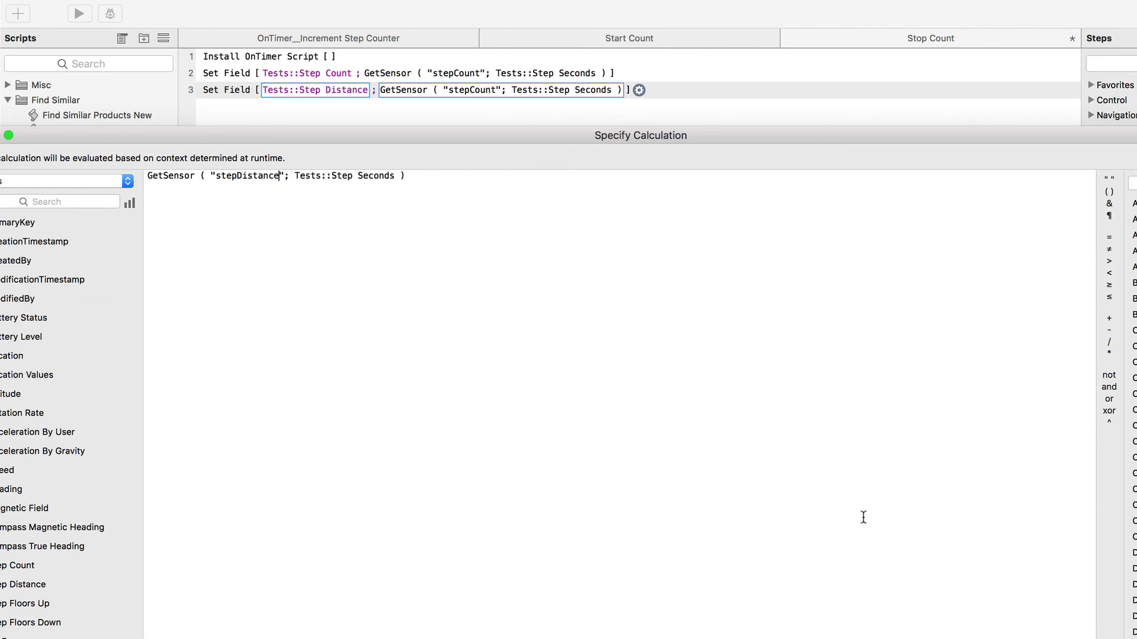
key("KP_Enter")
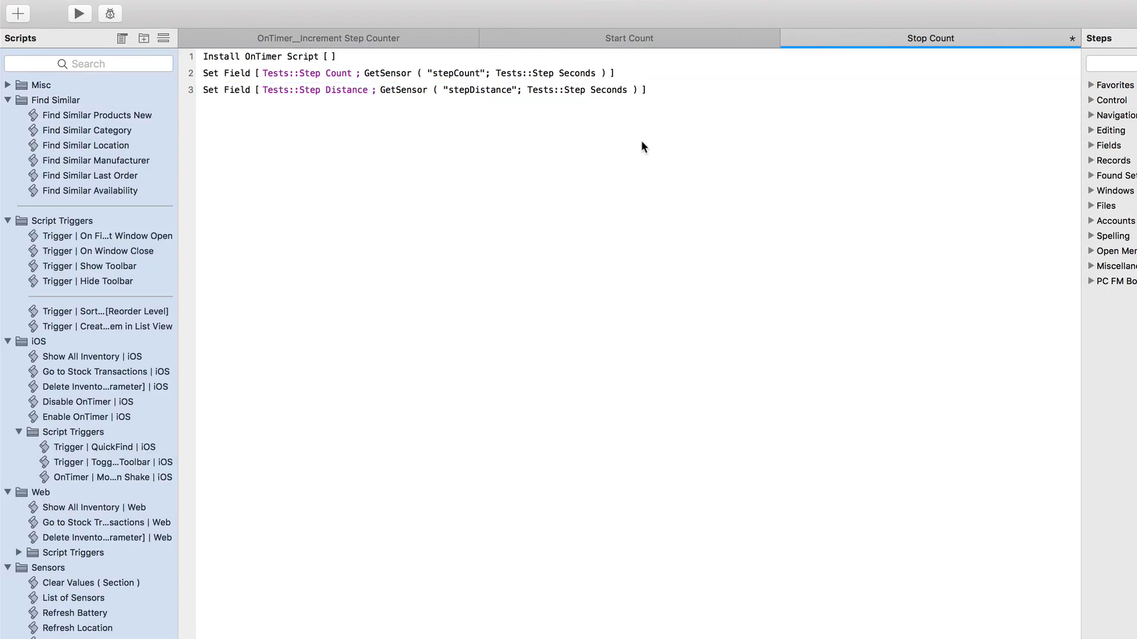
Duplicate the Step Distance step as line 4, setting Step Floors Up from "stepFloorsUp".
left_click(678, 90)
key("super+d")
left_click(598, 107)
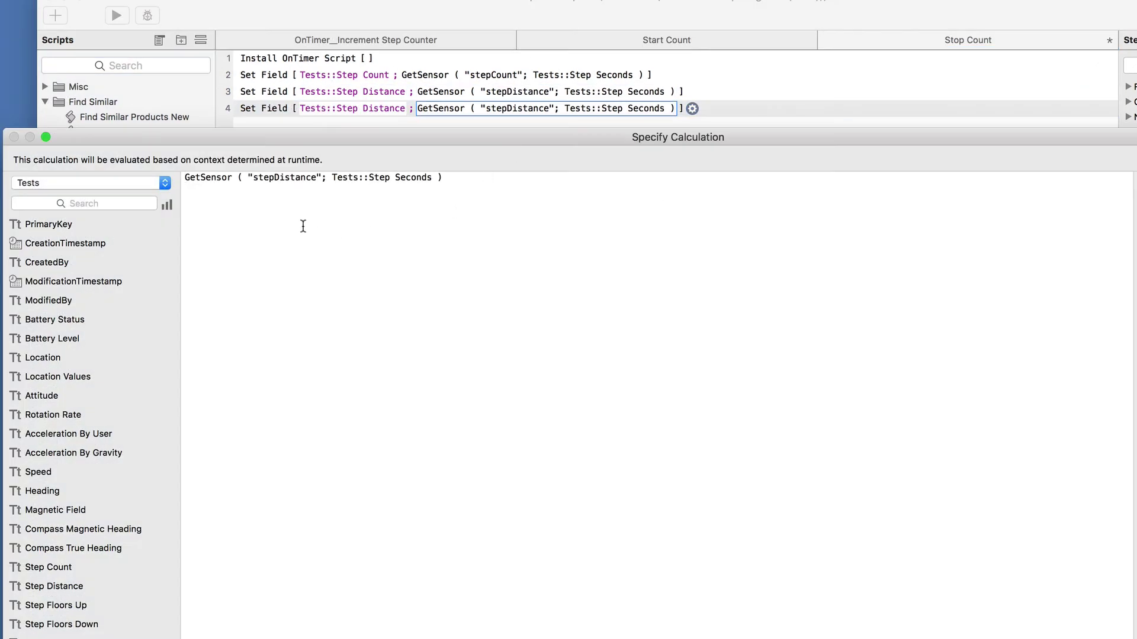
left_click_drag(280, 177, 317, 178)
key("BackSpace")
key("BackSpace")
type("FloorsUp")
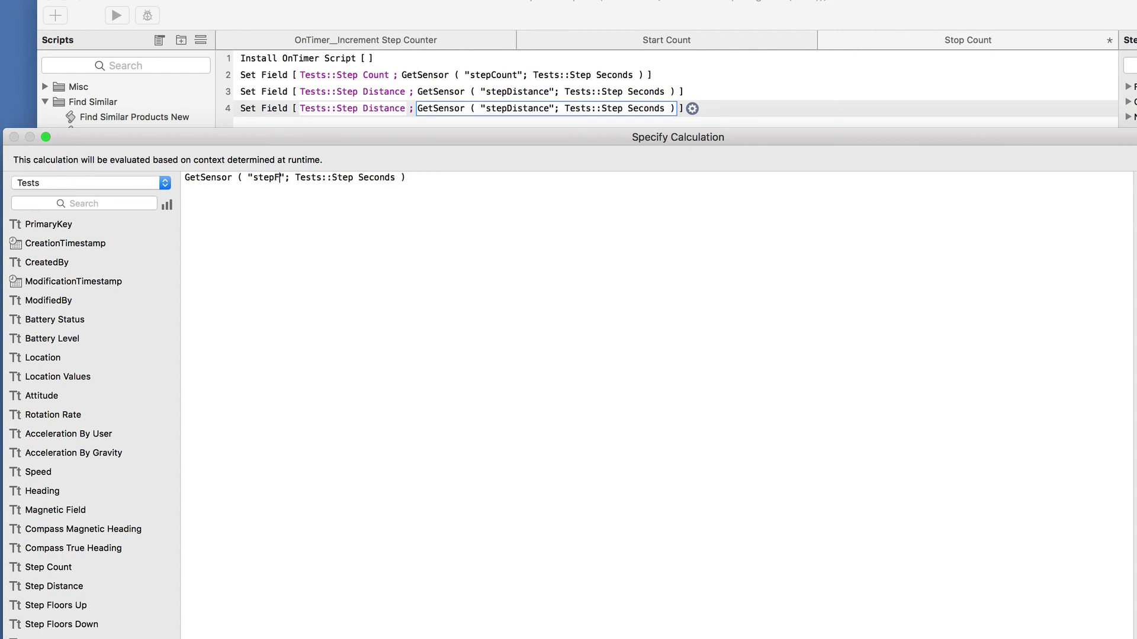
key("Return")
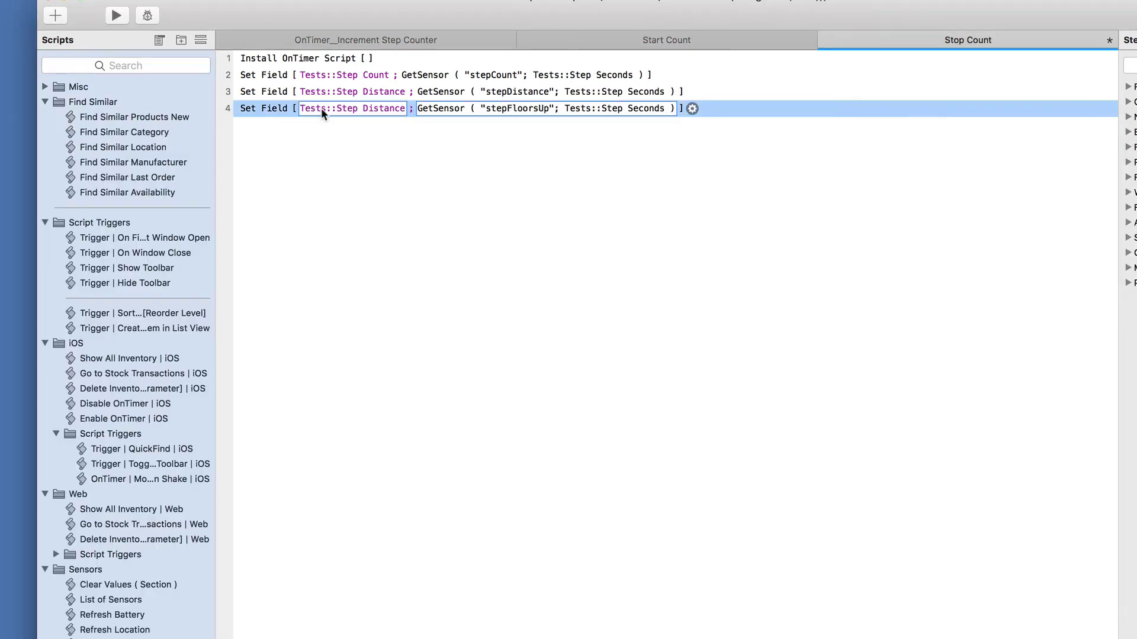
left_click(321, 107)
scroll(723, 402, "down", 2)
left_click(723, 396)
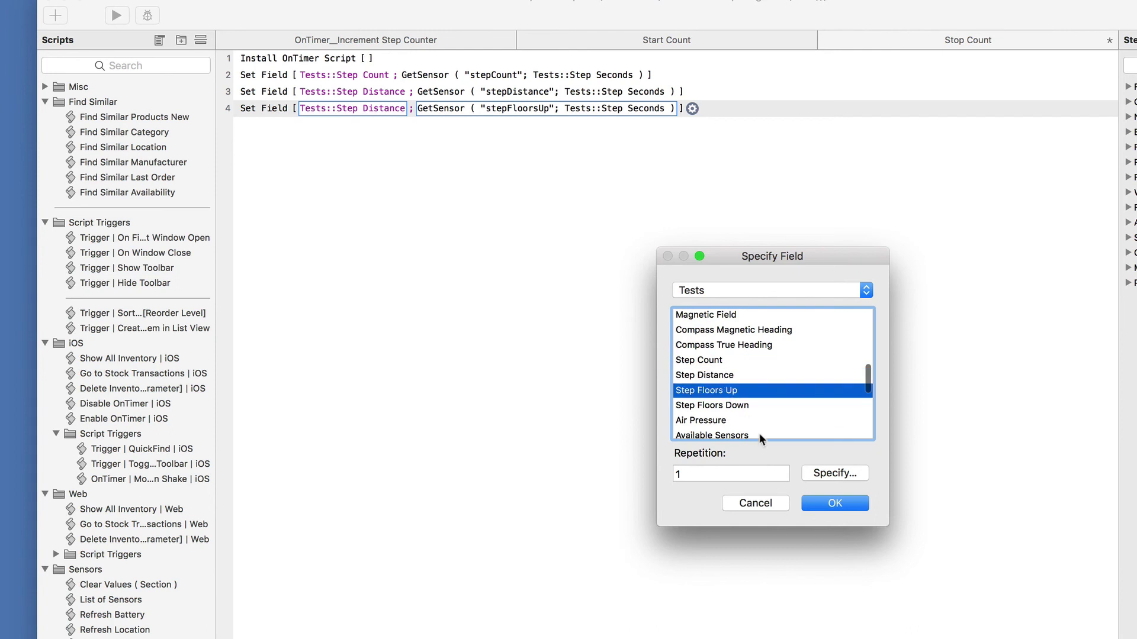
left_click(835, 504)
Duplicate line 4 as line 5, setting Step Floors Down from "stepFloorsDown".
key("super+d")
left_click(356, 125)
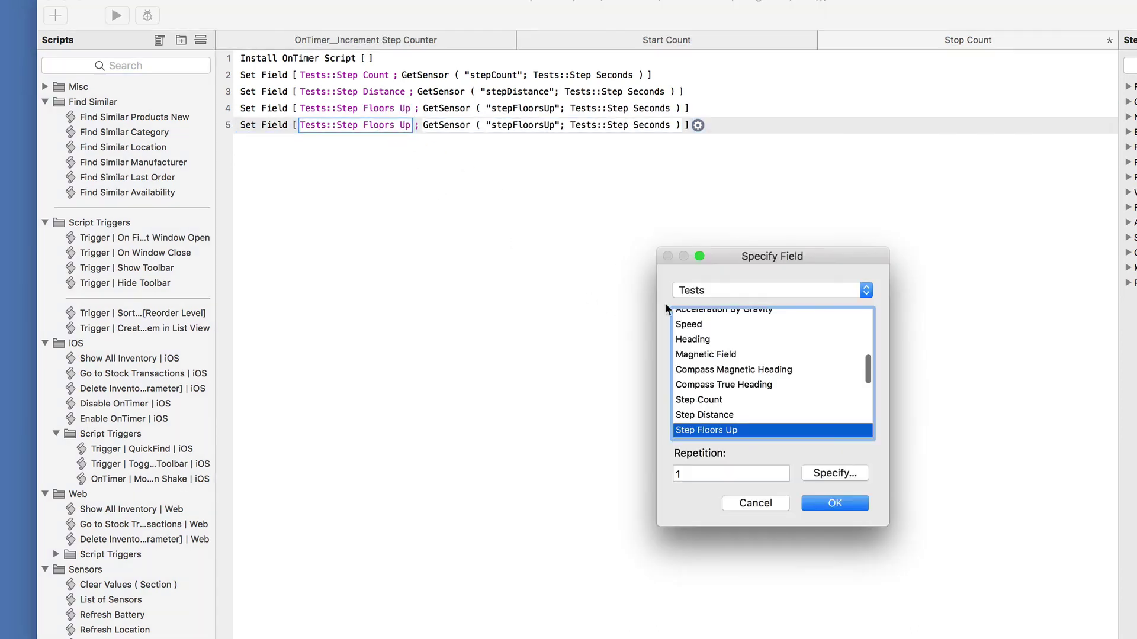
scroll(705, 424, "down", 2)
scroll(706, 424, "down", 1)
left_click(718, 399)
left_click(832, 505)
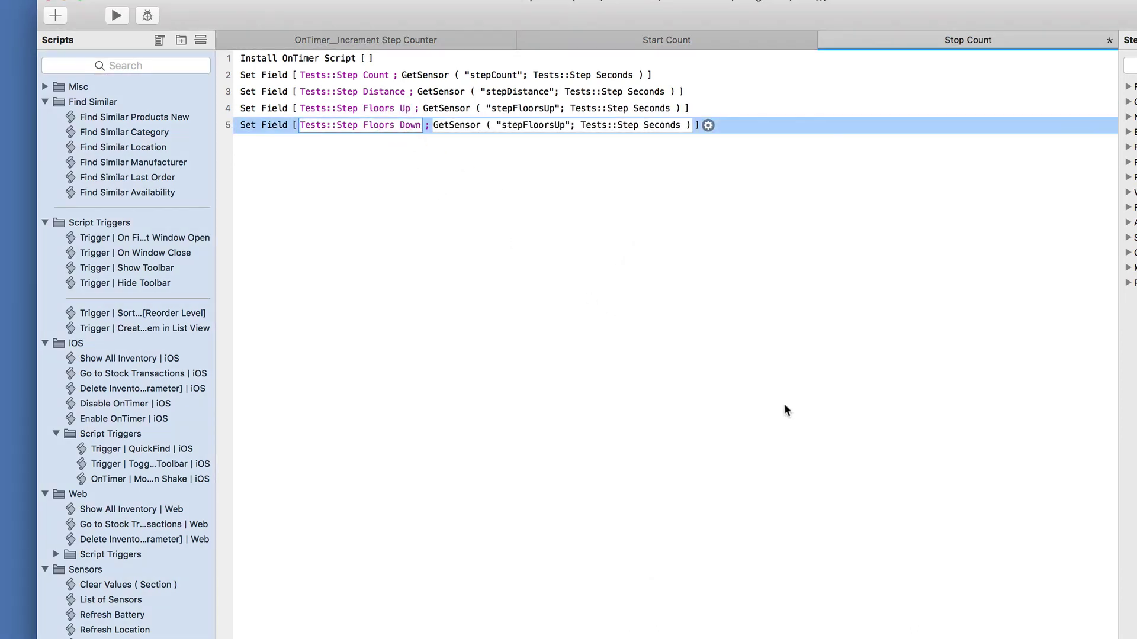
left_click(707, 125)
left_click(769, 185)
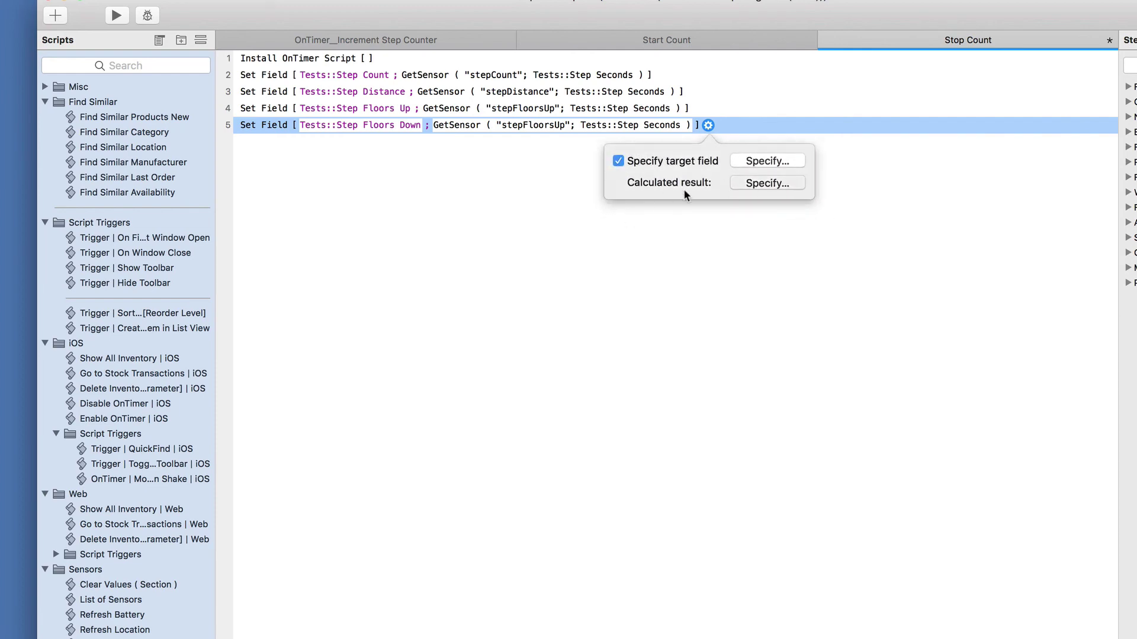
left_click(319, 178)
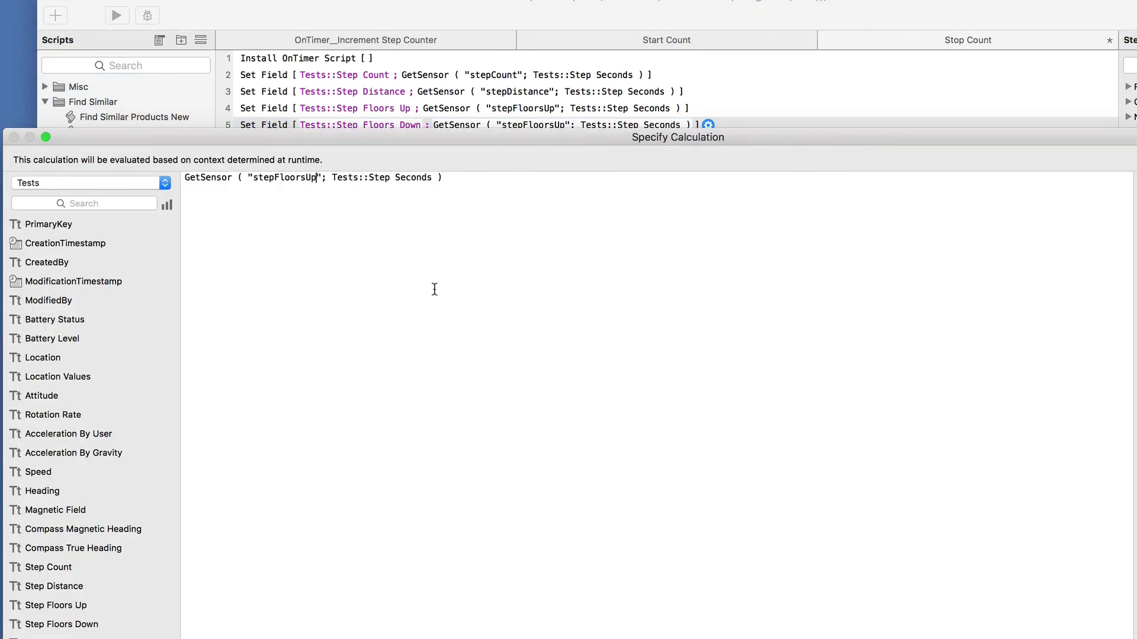
key("BackSpace")
key("BackSpace")
type("Down")
key("Return")
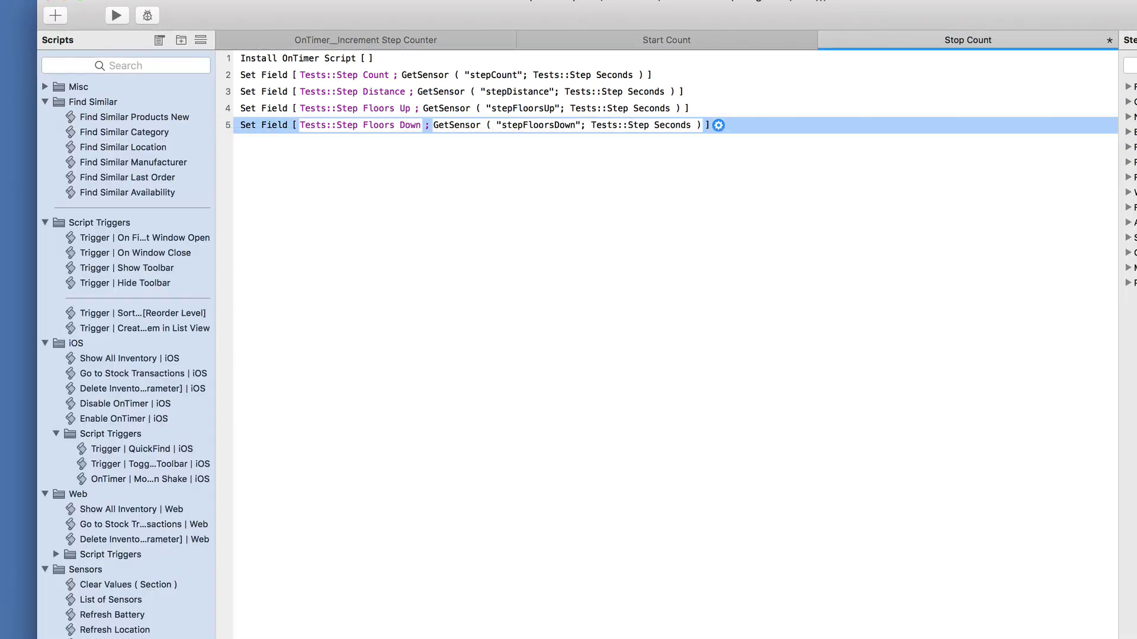
left_click(409, 286)
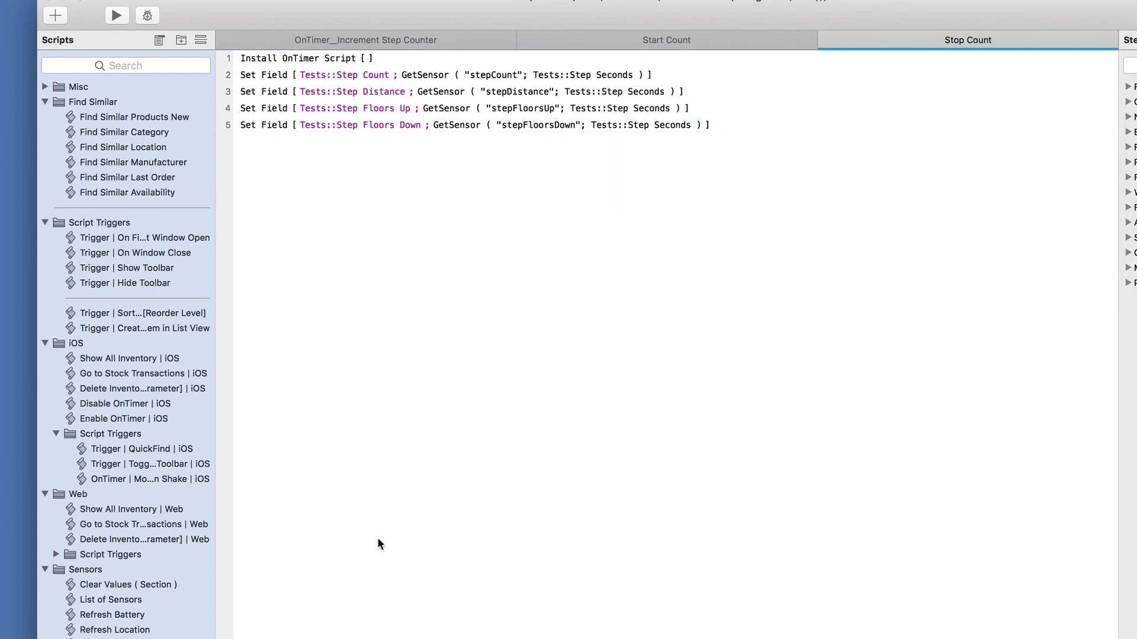